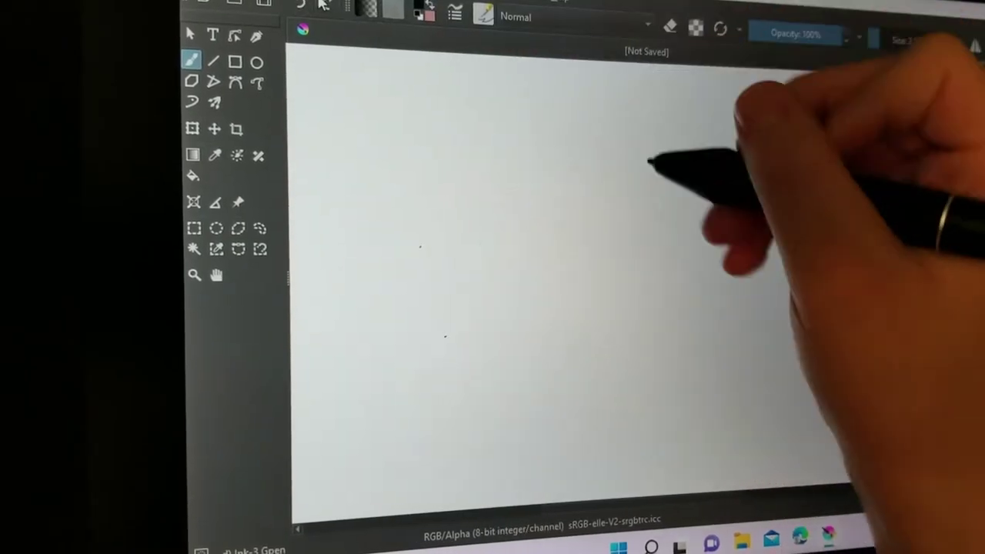
Step: Scribble the head circle with guide lines, then add ears, chin and neck lines
drag(600, 124, 651, 187)
mouse_move(638, 139)
mouse_down()
mouse_move(638, 154)
mouse_move(641, 146)
mouse_up()
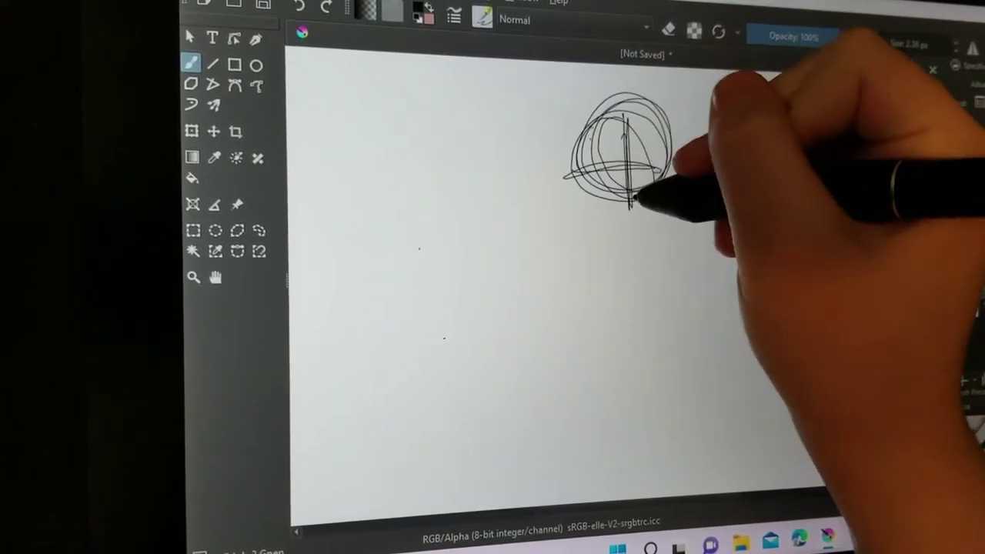
drag(633, 201, 667, 131)
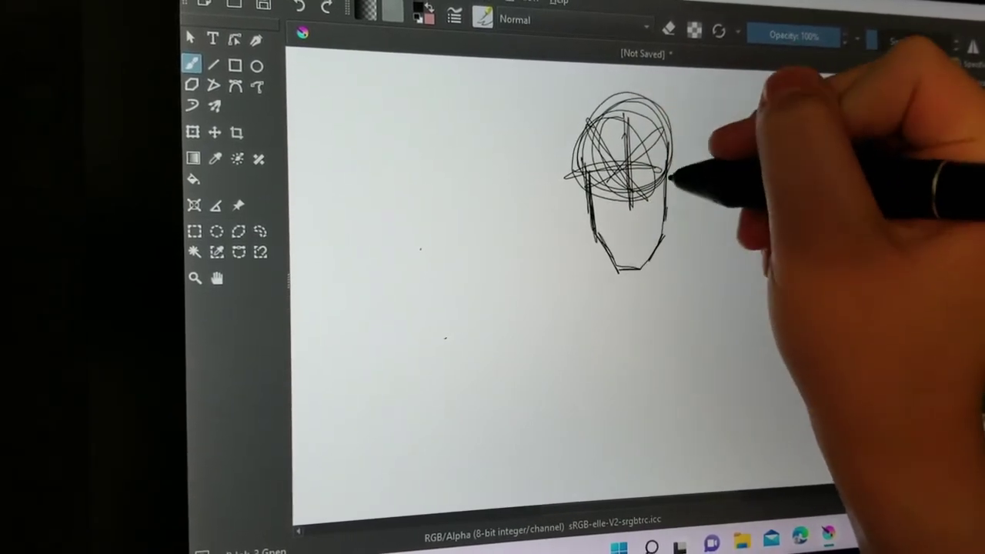
drag(666, 176, 671, 201)
drag(596, 254, 604, 316)
mouse_move(612, 269)
mouse_down()
mouse_move(643, 269)
mouse_move(652, 313)
mouse_up()
Step: Draw the shoulder lines, undoing and redrawing them until they slope from the neck
drag(554, 350, 470, 411)
drag(608, 317, 358, 520)
mouse_move(660, 301)
mouse_down()
mouse_move(668, 342)
mouse_move(892, 462)
mouse_up()
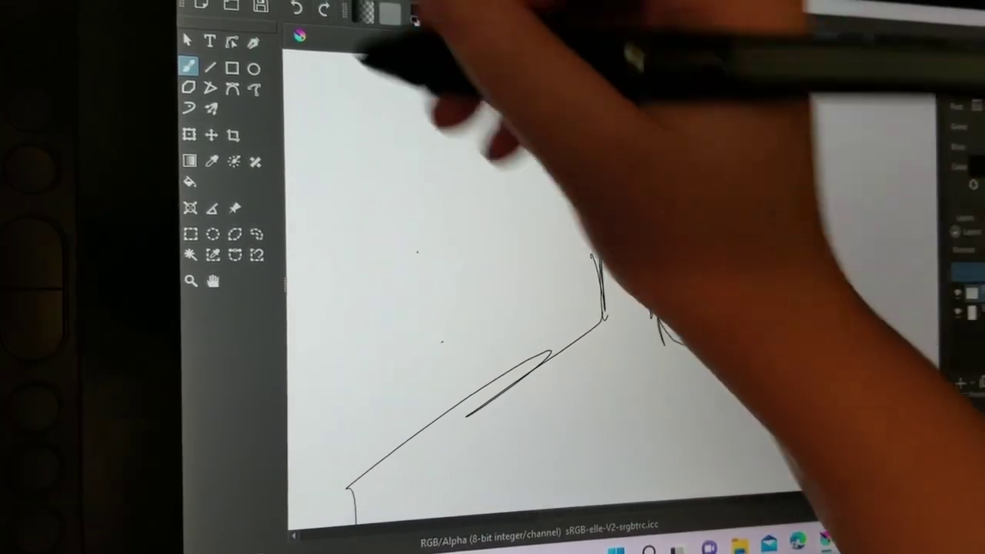
click(315, 2)
click(331, 2)
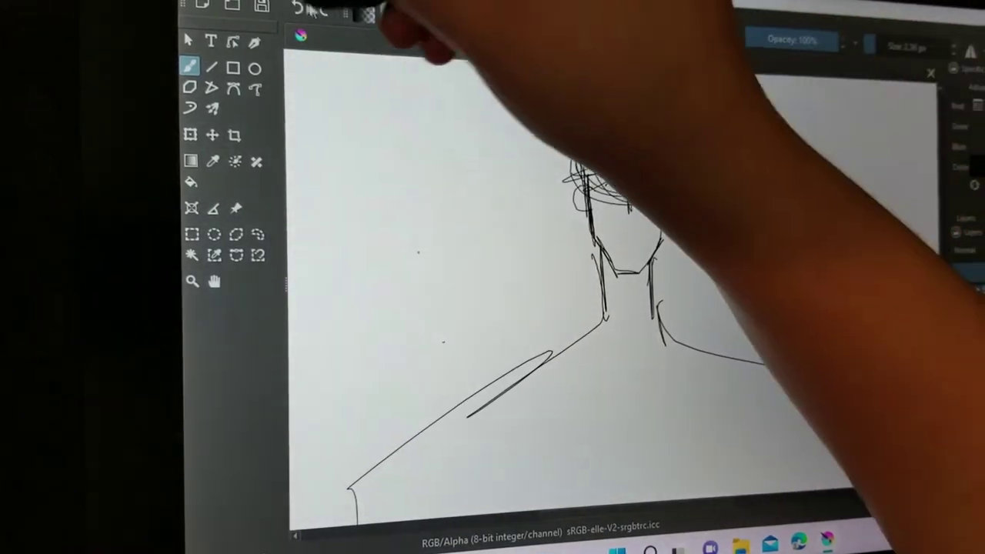
click(300, 8)
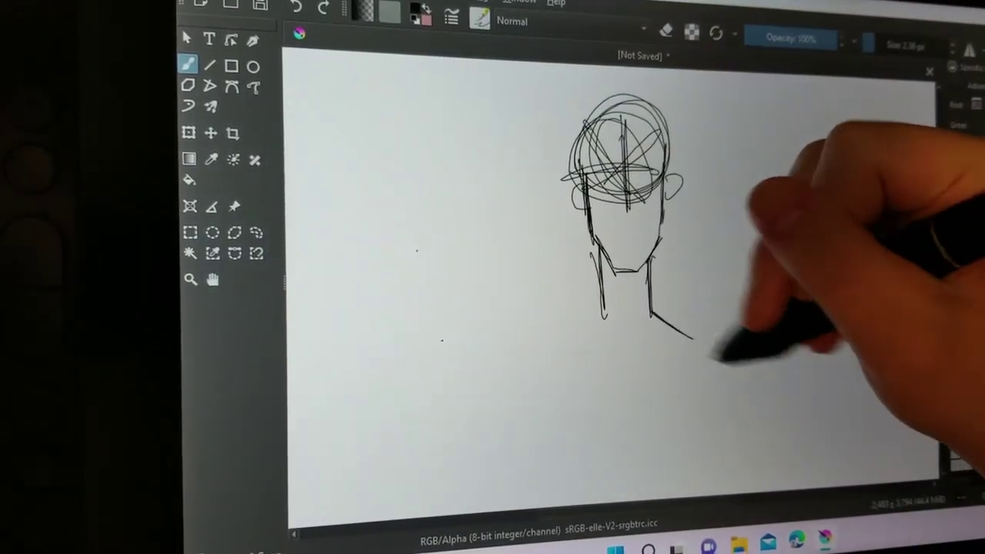
drag(600, 327, 473, 531)
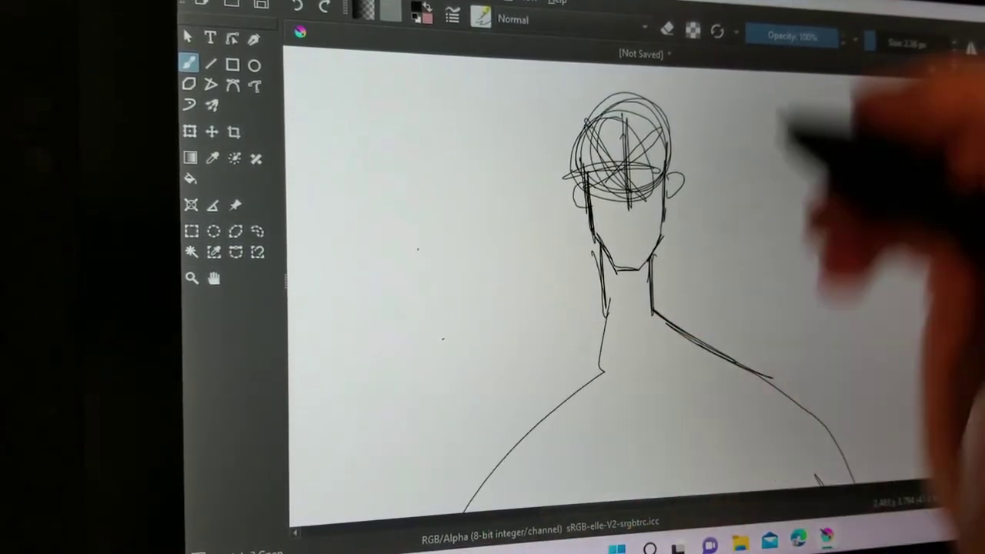
click(300, 7)
click(300, 8)
drag(608, 311, 490, 428)
drag(653, 309, 823, 415)
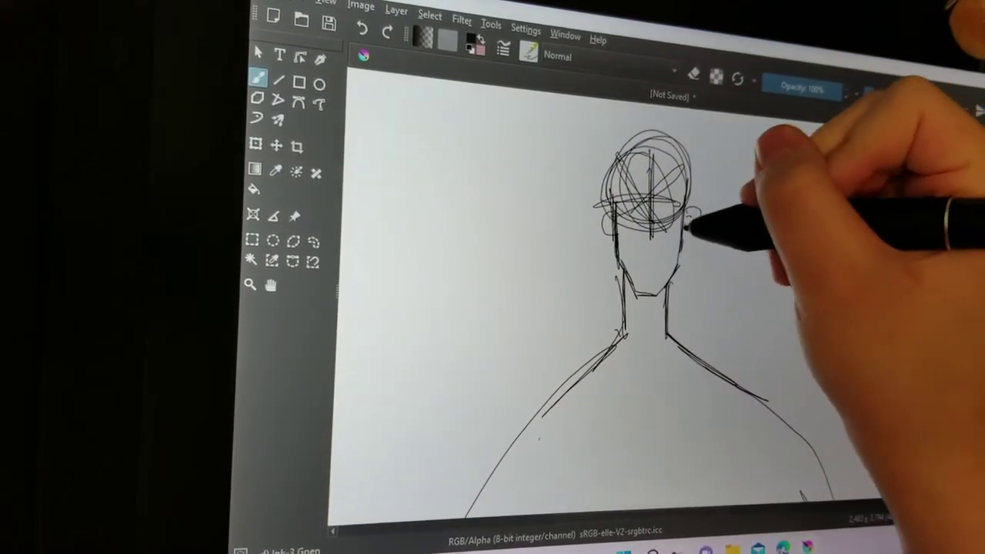
Step: Refine the right ear, then test erasing the head scribbles and undo each erasure
drag(687, 223, 694, 230)
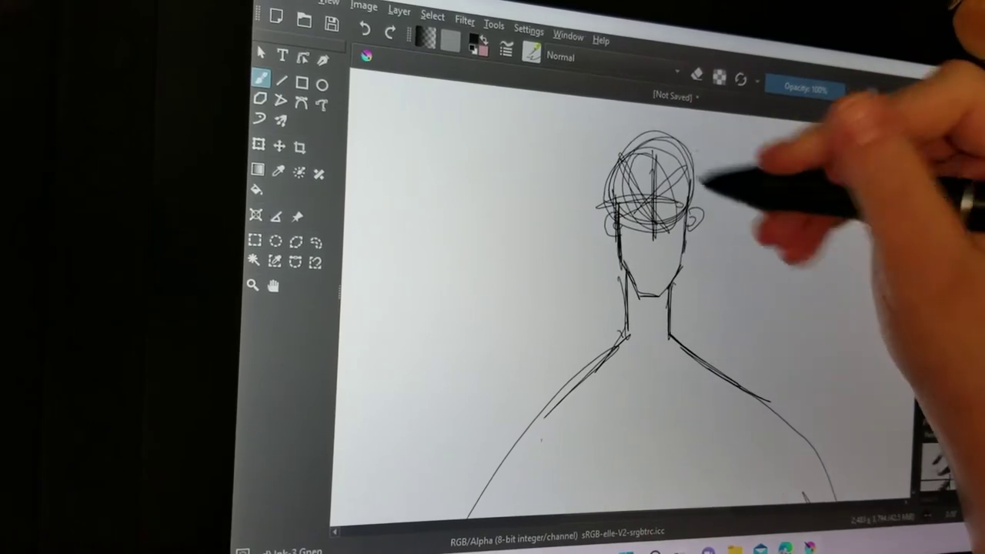
click(697, 75)
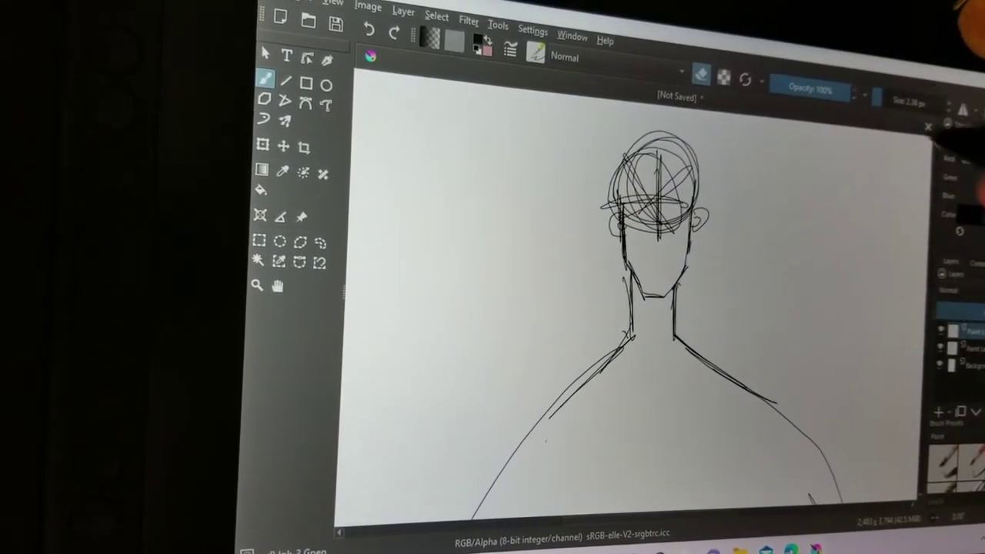
drag(677, 154, 639, 201)
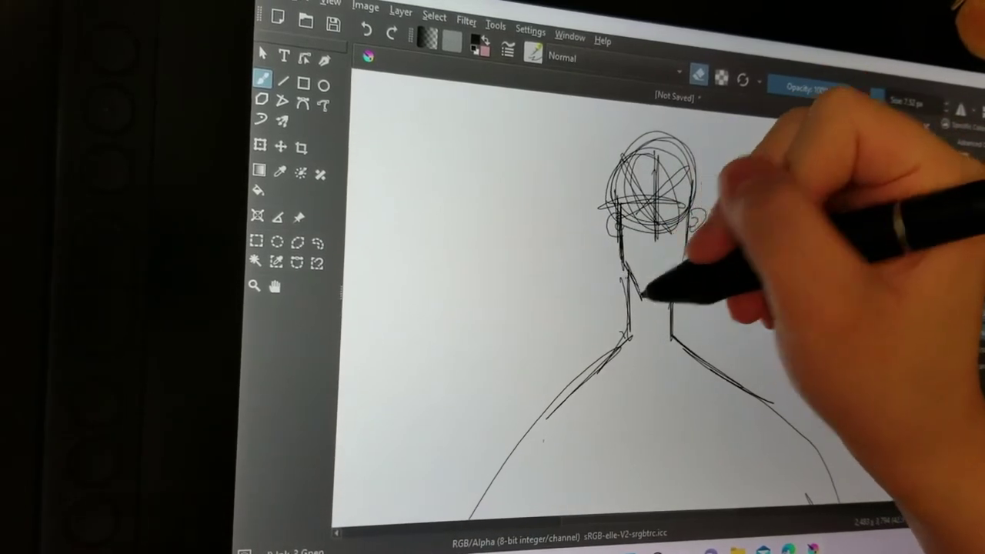
click(388, 34)
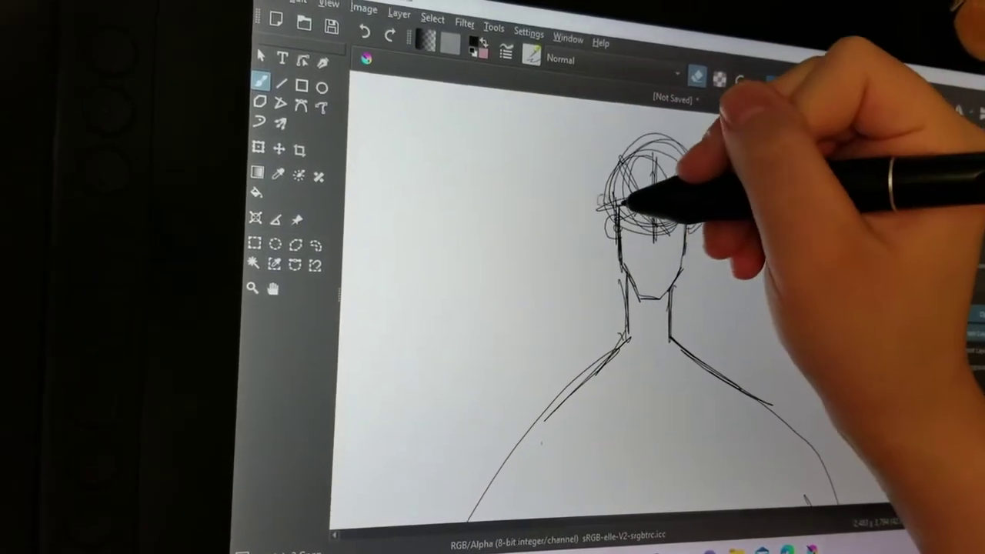
drag(650, 177, 643, 231)
click(368, 31)
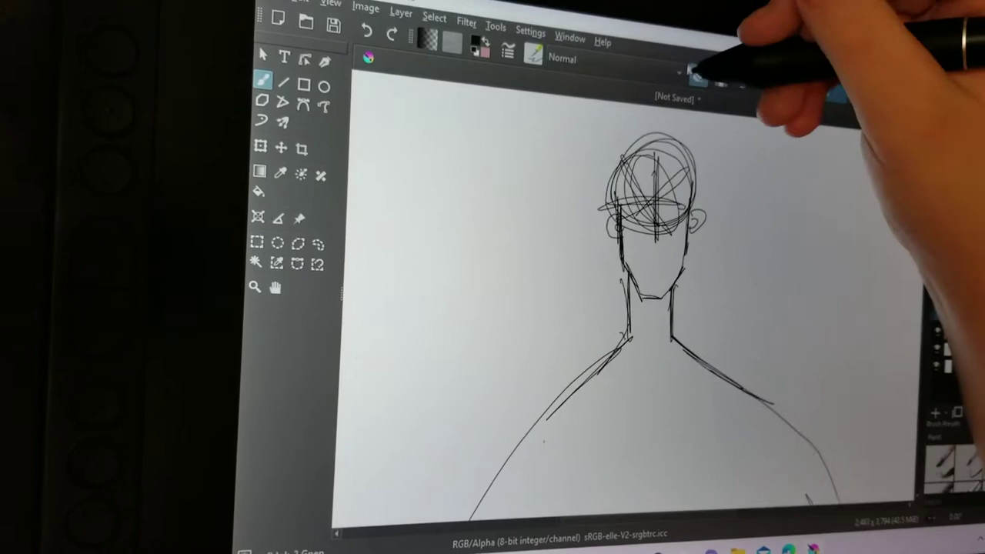
Step: Draw a thick line down the face's left side, then undo and restore strokes
drag(619, 204, 639, 285)
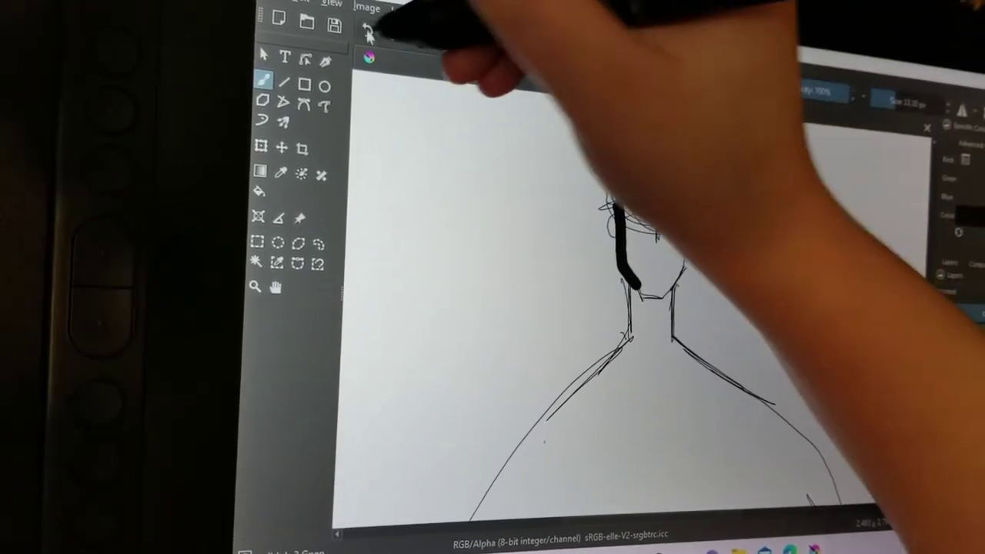
click(368, 31)
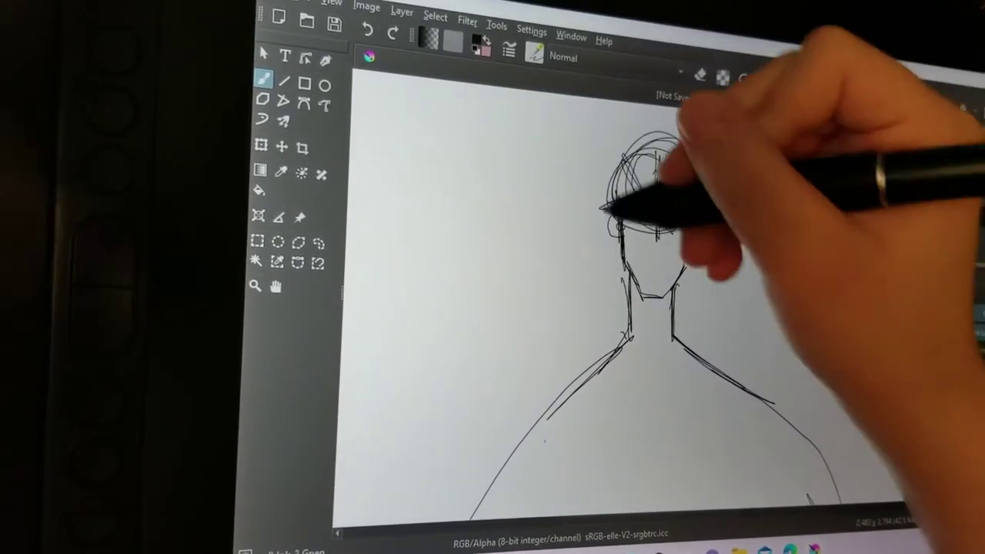
click(369, 31)
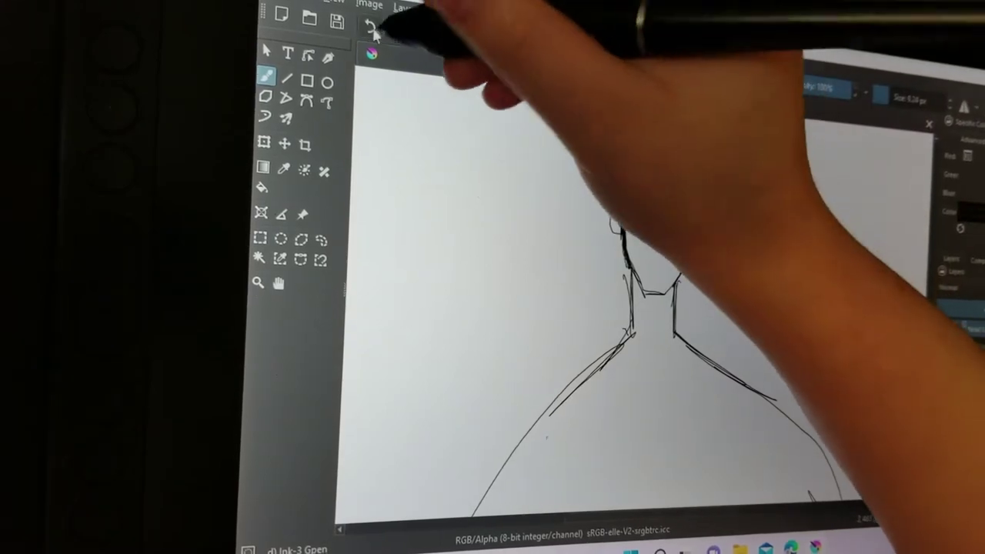
key(ctrl+z)
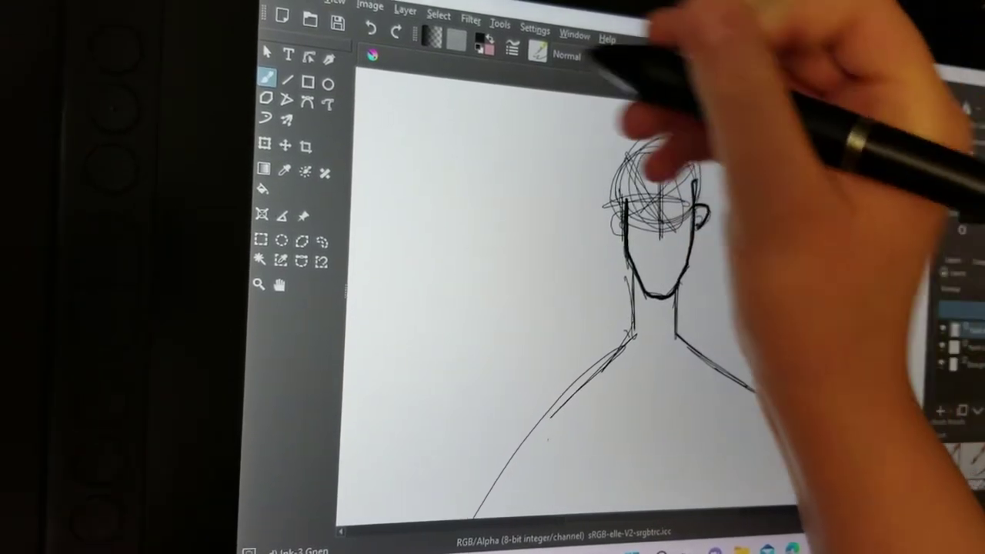
click(371, 29)
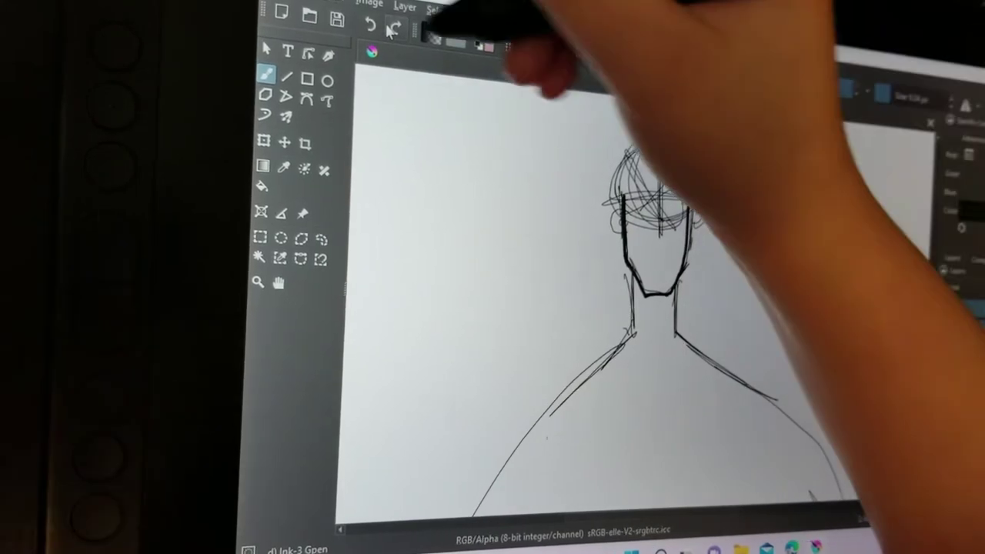
click(392, 28)
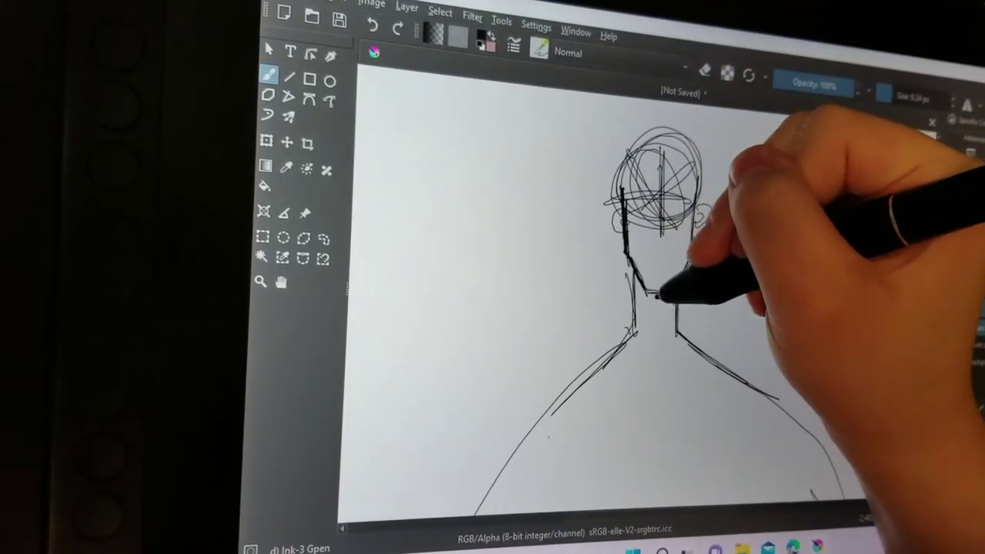
Step: Ink bold ears, right jawline, neck, both shoulder lines and the left arm line
drag(657, 294, 693, 256)
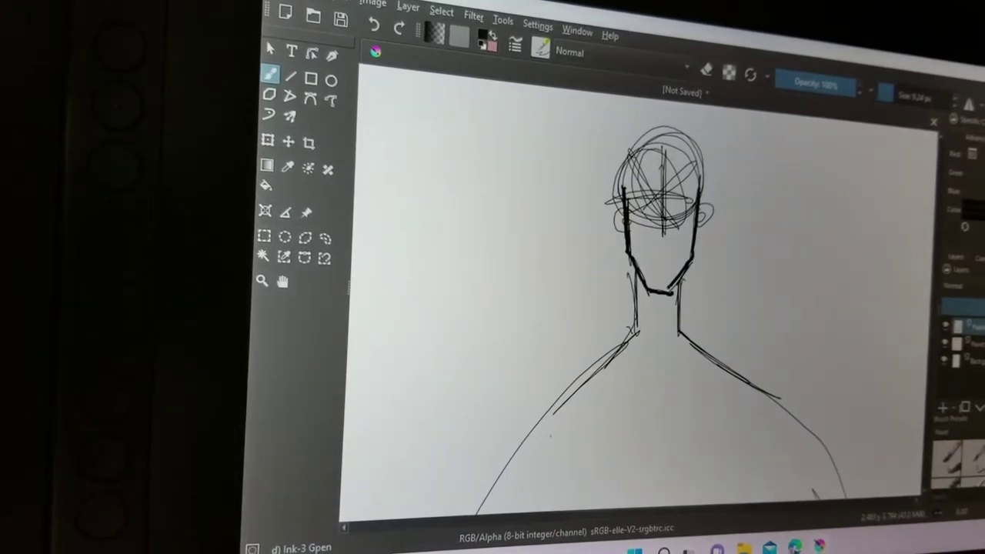
click(377, 26)
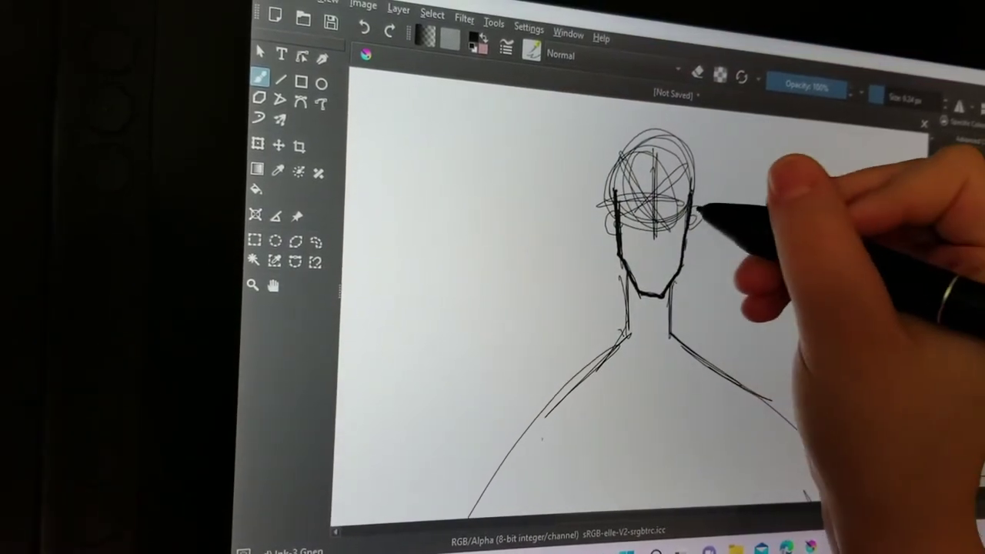
drag(687, 207, 696, 225)
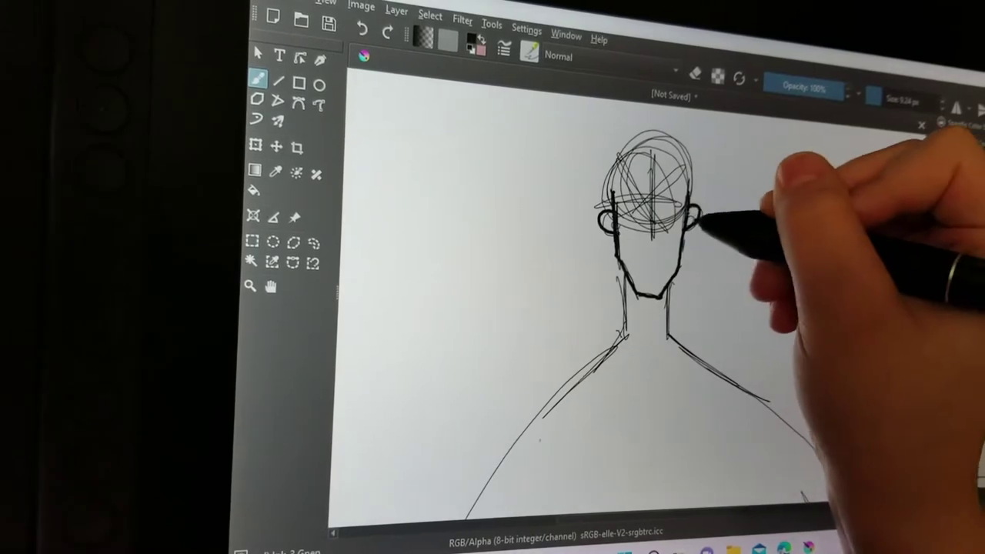
drag(611, 208, 607, 230)
mouse_move(685, 224)
mouse_down()
mouse_move(666, 292)
mouse_move(627, 336)
mouse_up()
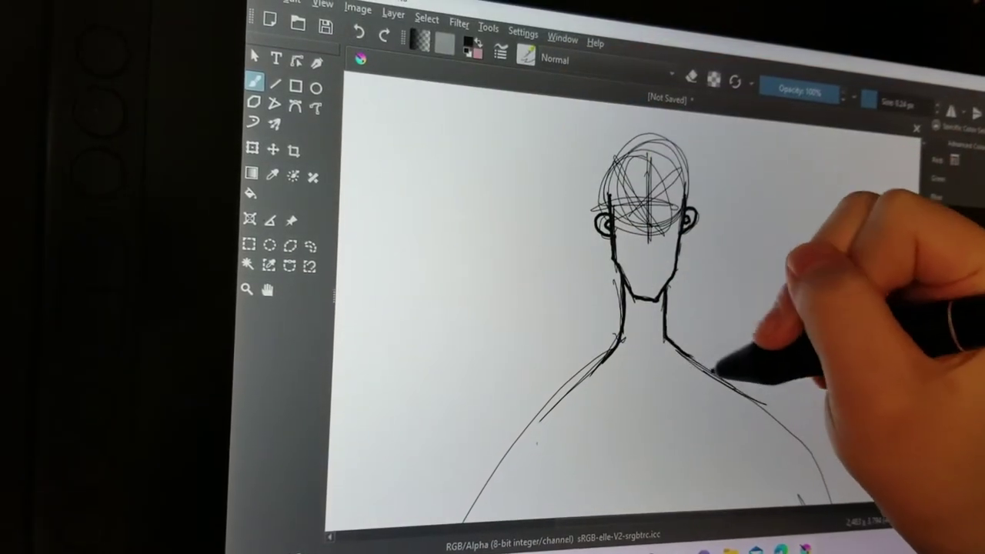
drag(619, 350, 500, 519)
drag(666, 339, 816, 500)
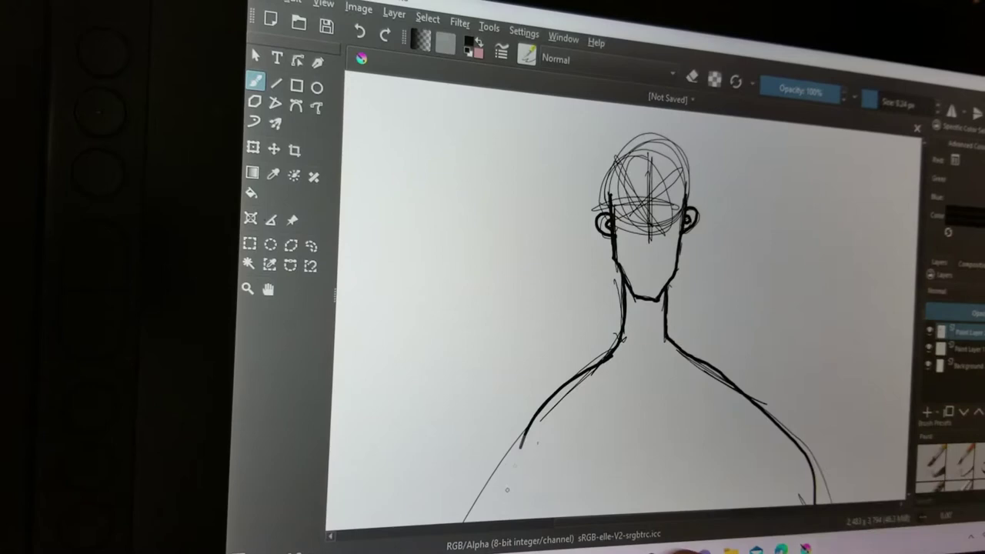
drag(560, 422, 573, 515)
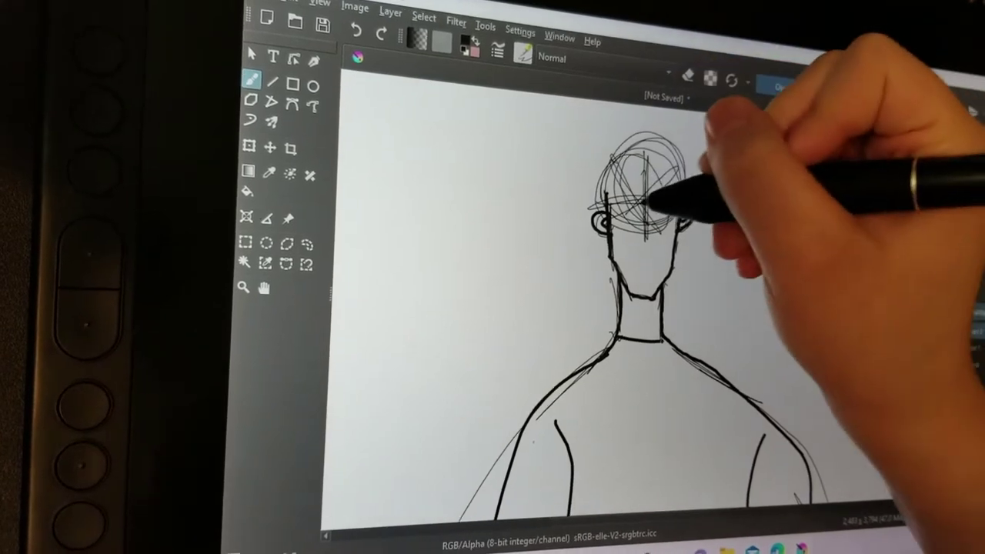
Step: Draw bold vertical hair strands across the head and outline the right ear
drag(660, 209, 620, 199)
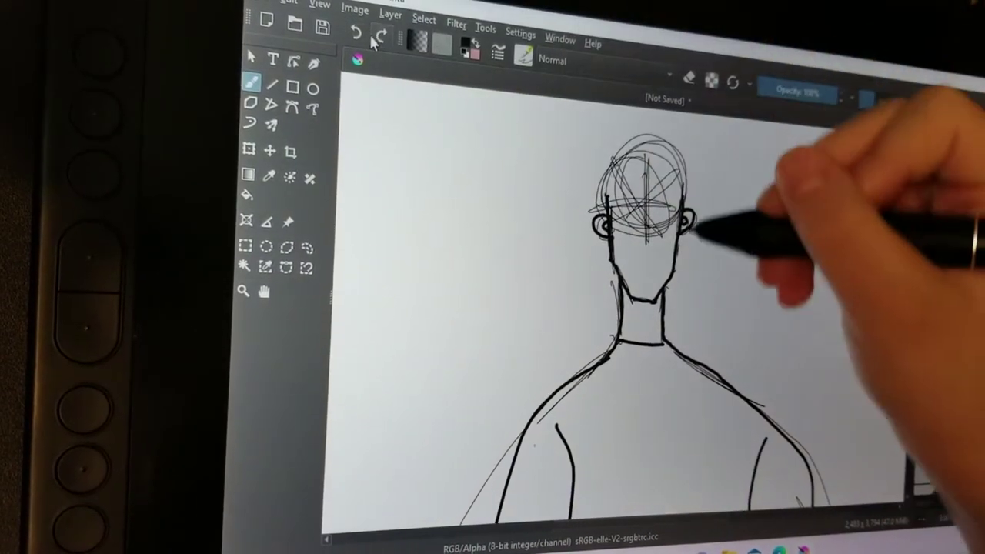
mouse_move(681, 184)
mouse_down()
mouse_move(654, 201)
mouse_move(653, 231)
mouse_move(663, 227)
mouse_up()
mouse_move(638, 188)
mouse_down()
mouse_move(637, 231)
mouse_move(619, 238)
mouse_move(670, 231)
mouse_move(683, 265)
mouse_up()
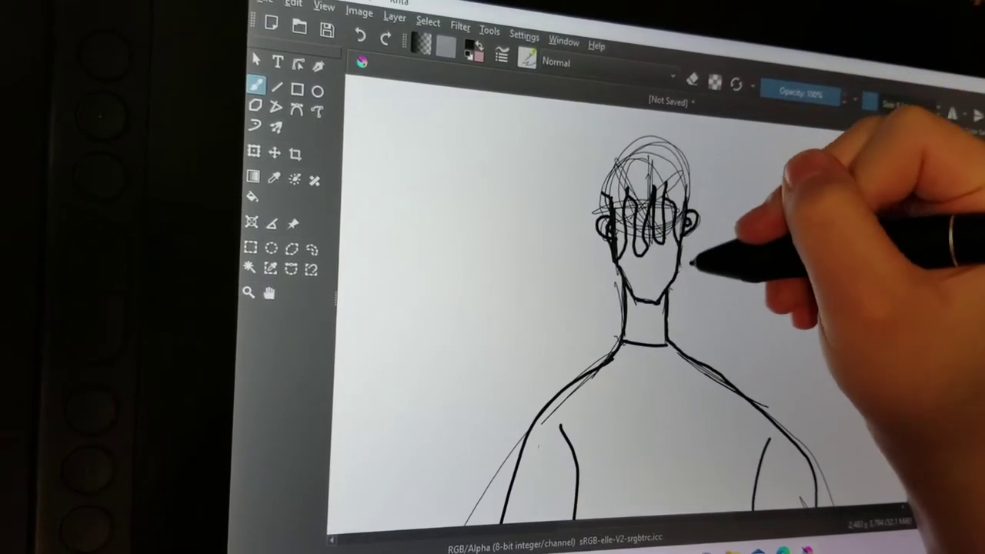
drag(696, 230, 706, 248)
Step: Outline the hair around the head, undo the last stroke, then try drawing on the hidden layer
mouse_move(697, 150)
mouse_down()
mouse_move(642, 127)
mouse_move(597, 273)
mouse_up()
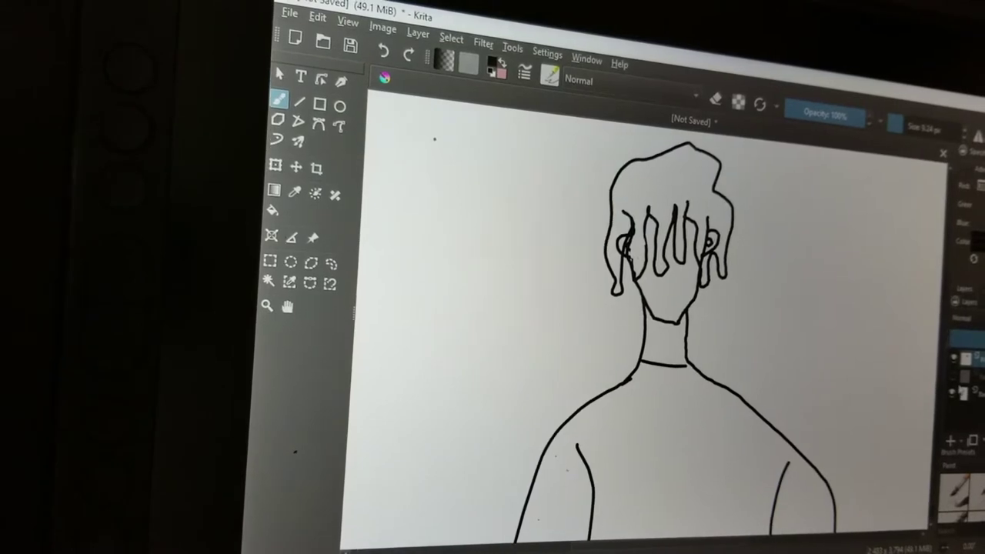
click(384, 52)
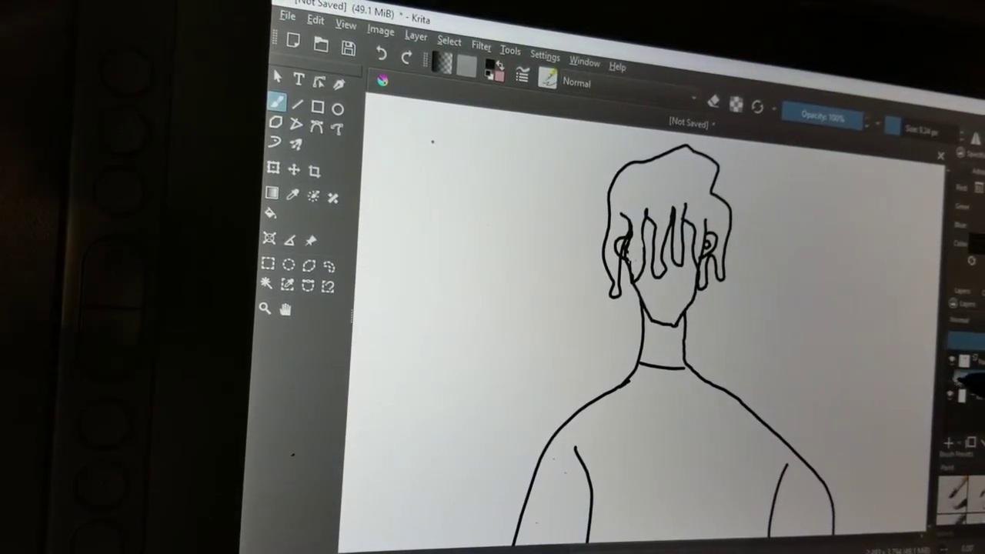
click(634, 277)
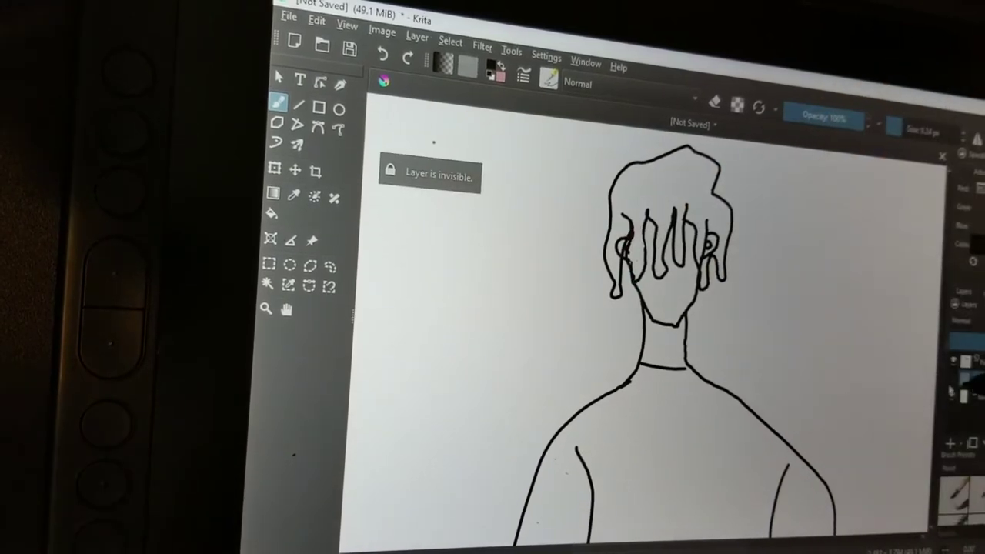
Step: Show the sketch layer again and redraw wavy hair strands over the forehead and head
click(659, 254)
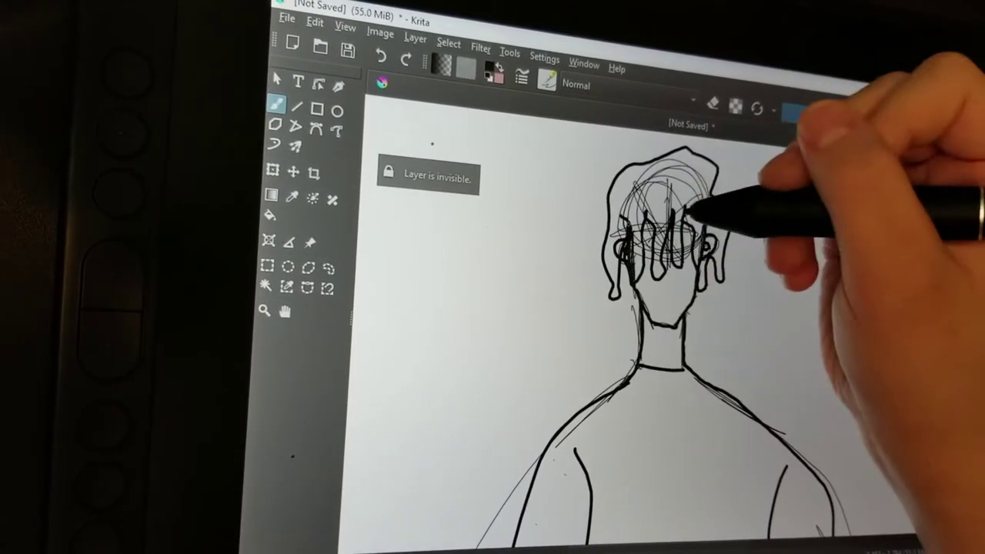
click(382, 55)
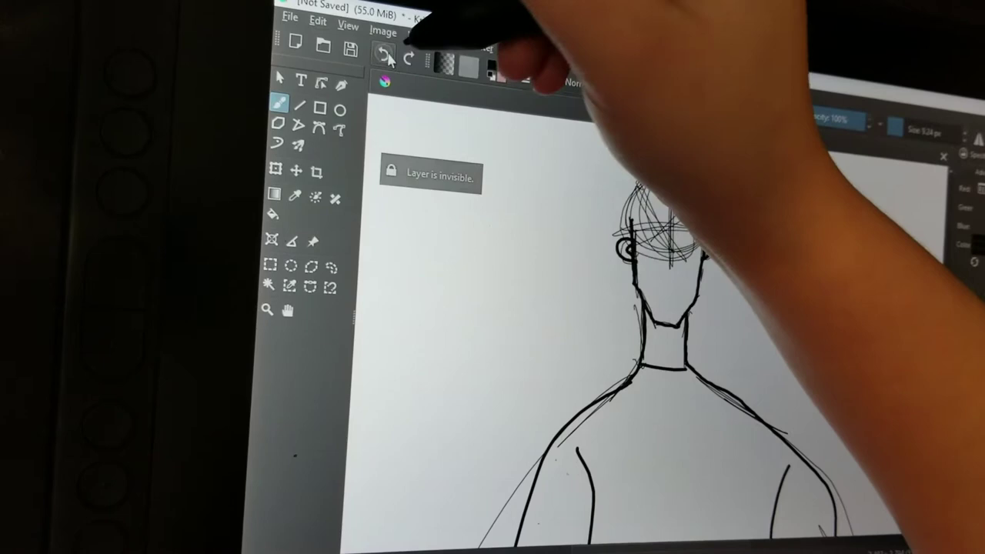
mouse_move(673, 228)
mouse_down()
mouse_move(677, 281)
mouse_move(699, 260)
mouse_move(723, 265)
mouse_up()
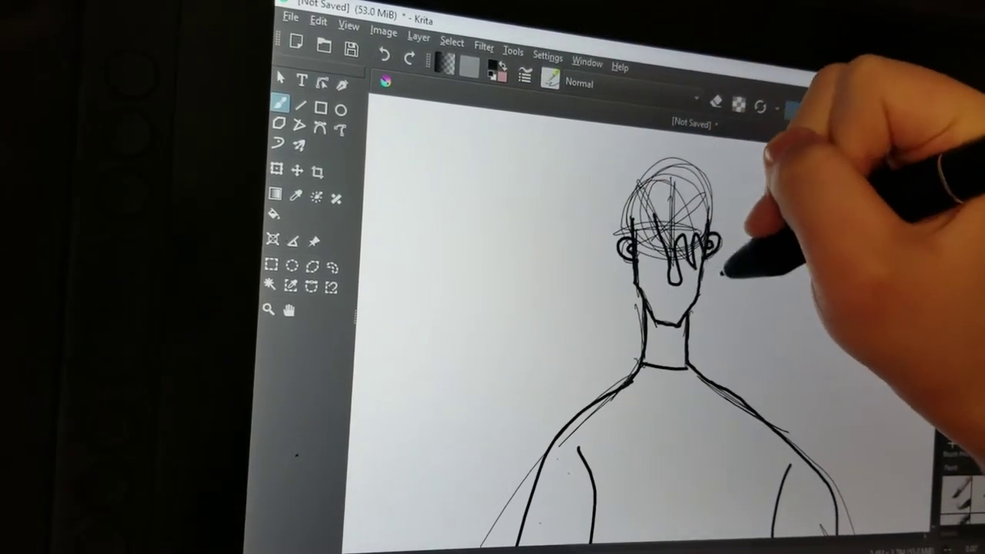
click(384, 56)
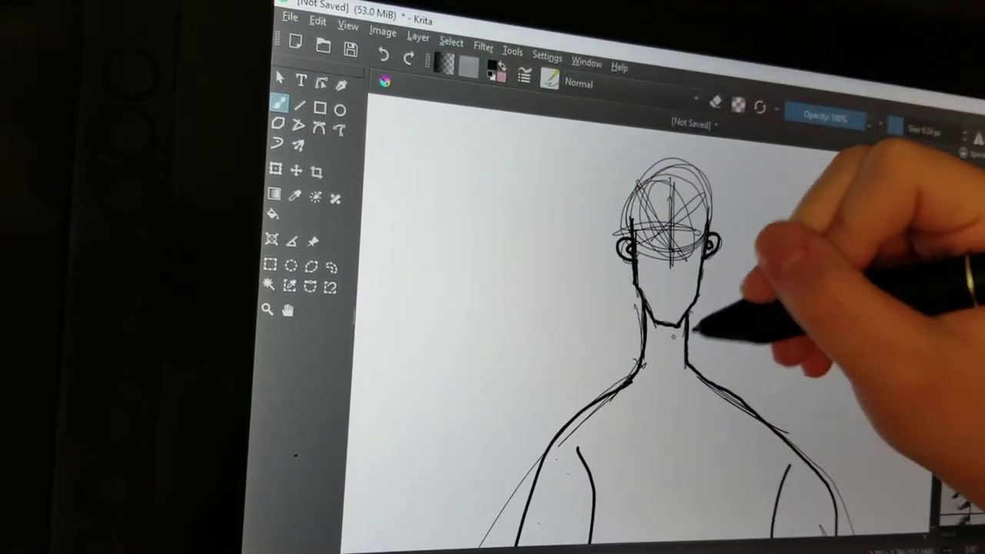
drag(667, 201, 697, 254)
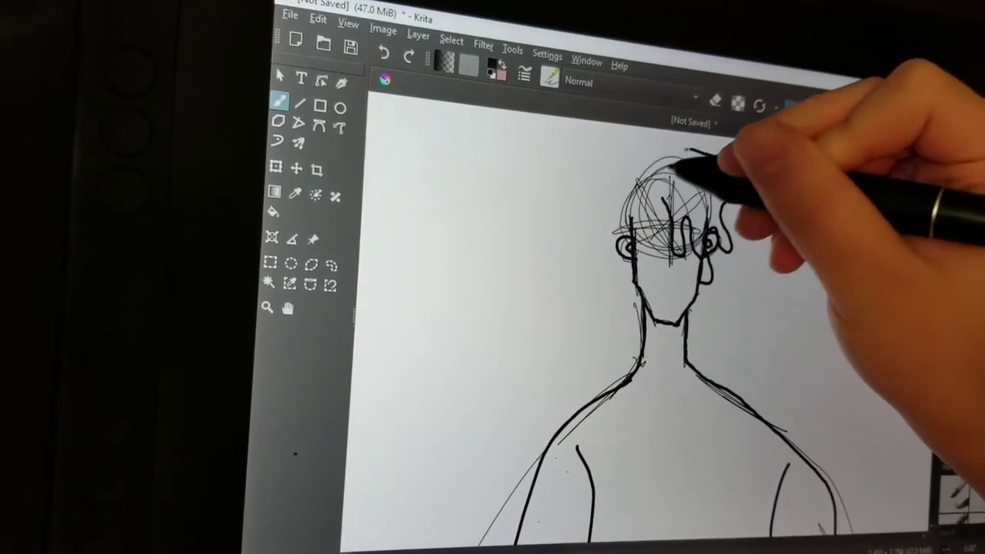
mouse_move(716, 158)
mouse_down()
mouse_move(617, 188)
mouse_move(732, 254)
mouse_up()
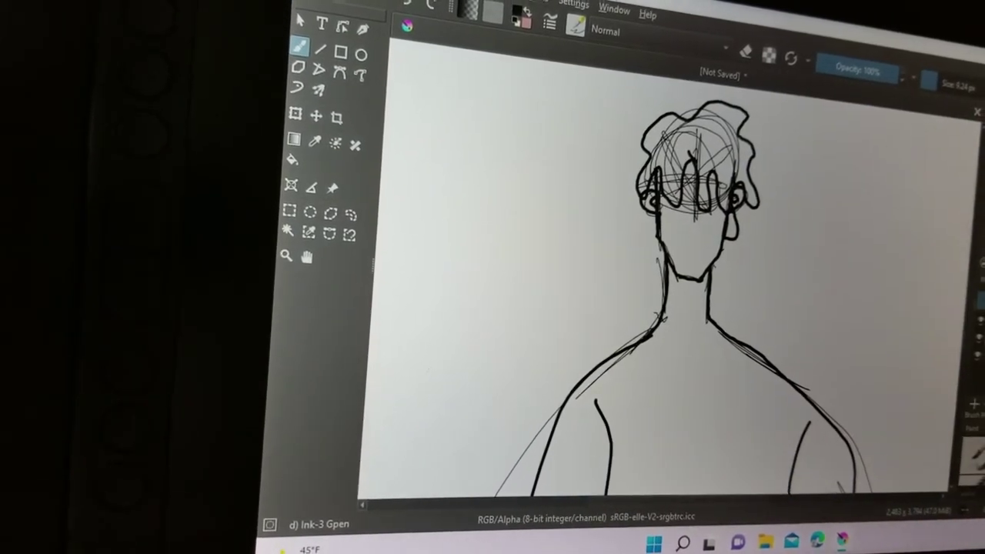
Step: Toggle background and hair layer visibility, remove the curly outline, and redraw the hair and right ear
click(975, 354)
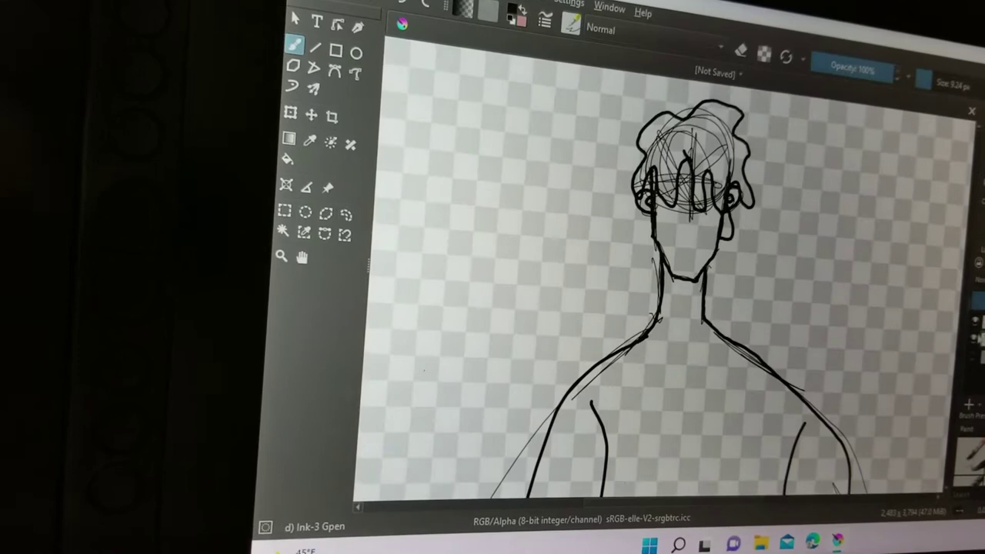
click(975, 336)
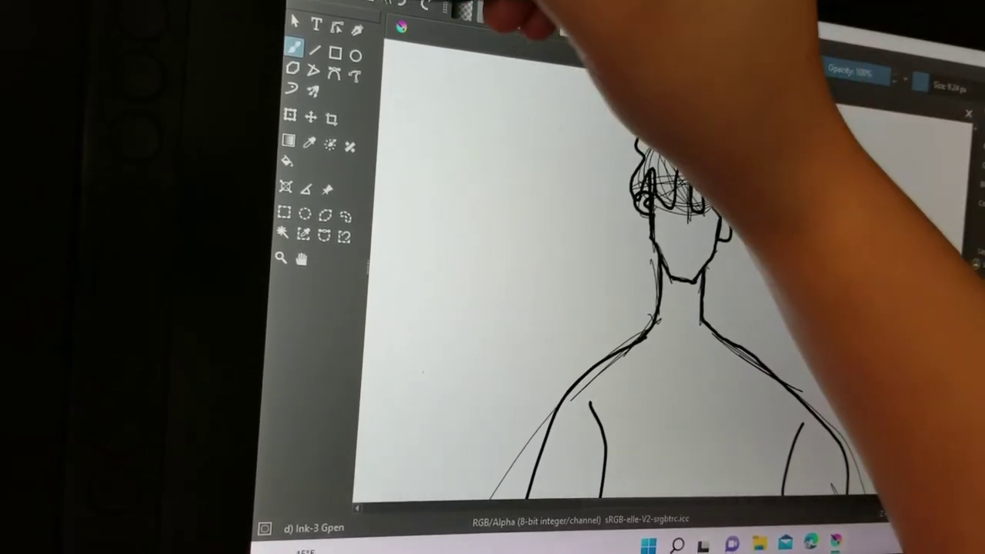
click(400, 6)
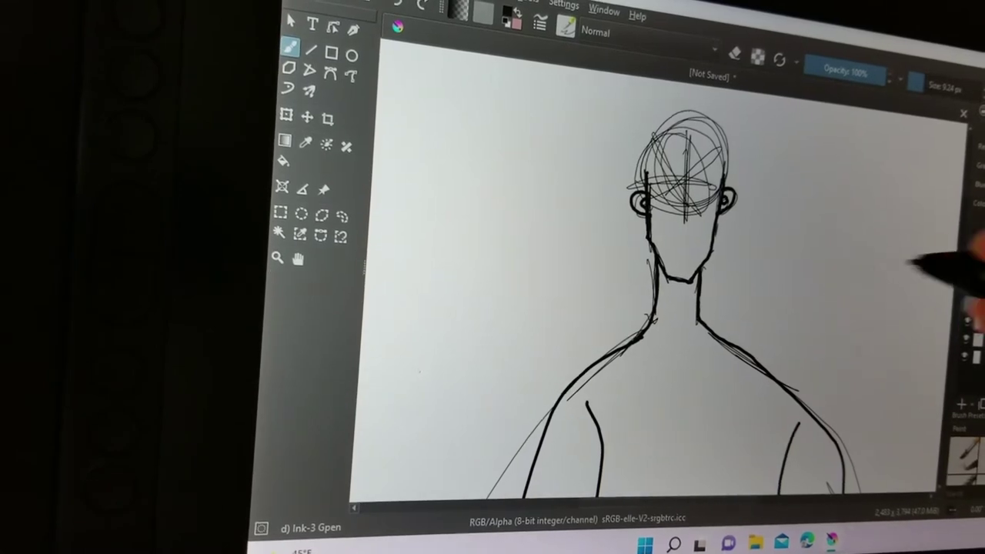
drag(676, 176, 714, 240)
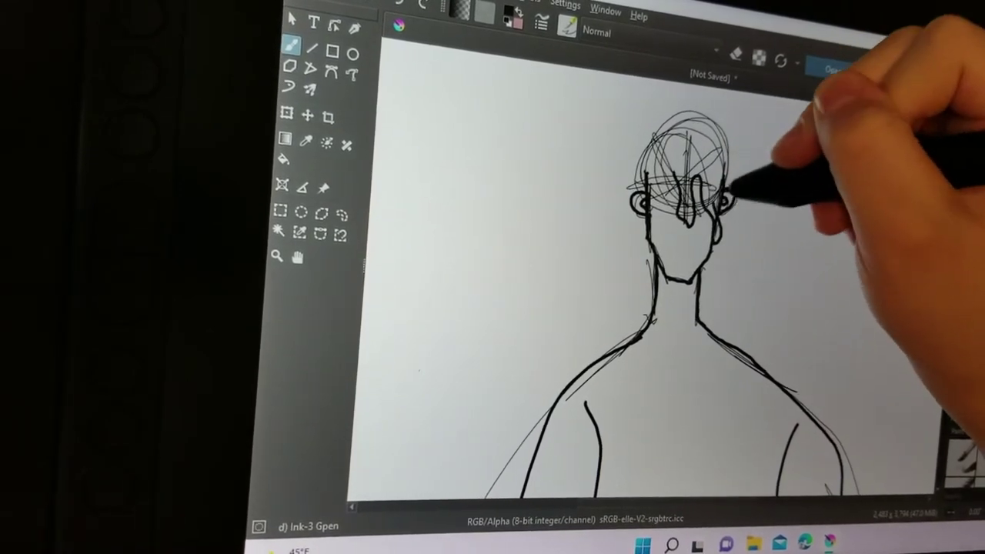
drag(729, 192, 733, 223)
mouse_move(737, 117)
mouse_down()
mouse_move(654, 122)
mouse_move(638, 231)
mouse_up()
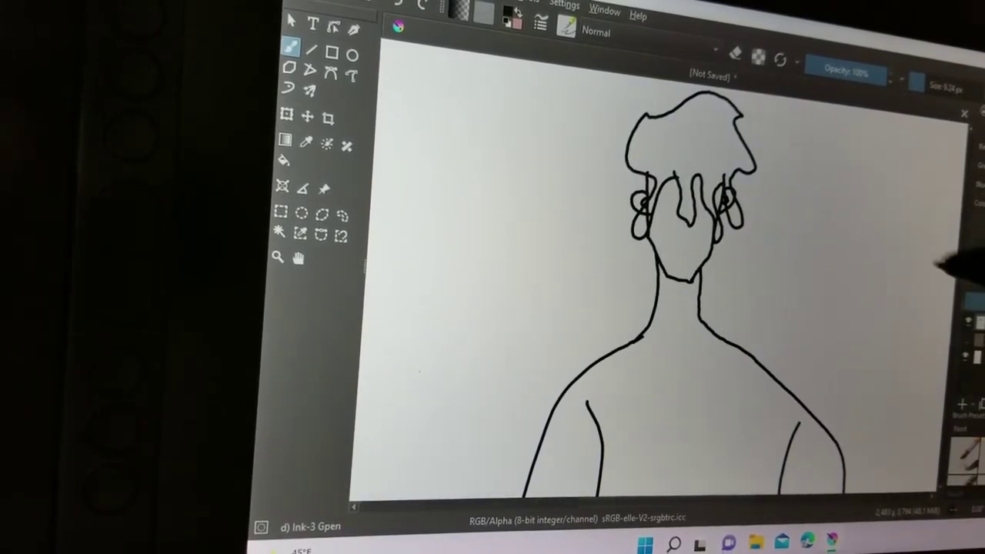
Step: Rework hair loops beside the face and forehead, and draw a ribbed collar around the neck
click(734, 52)
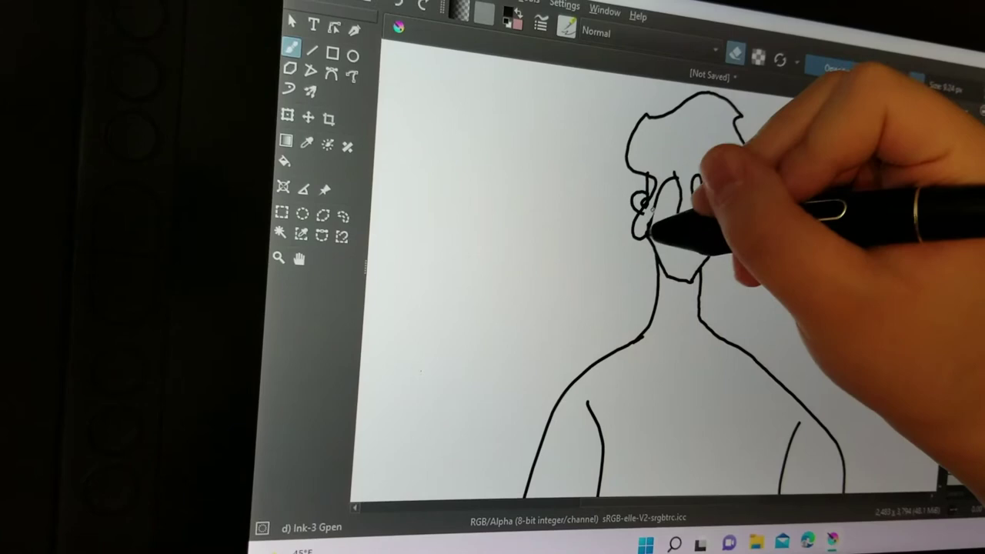
drag(693, 179, 715, 231)
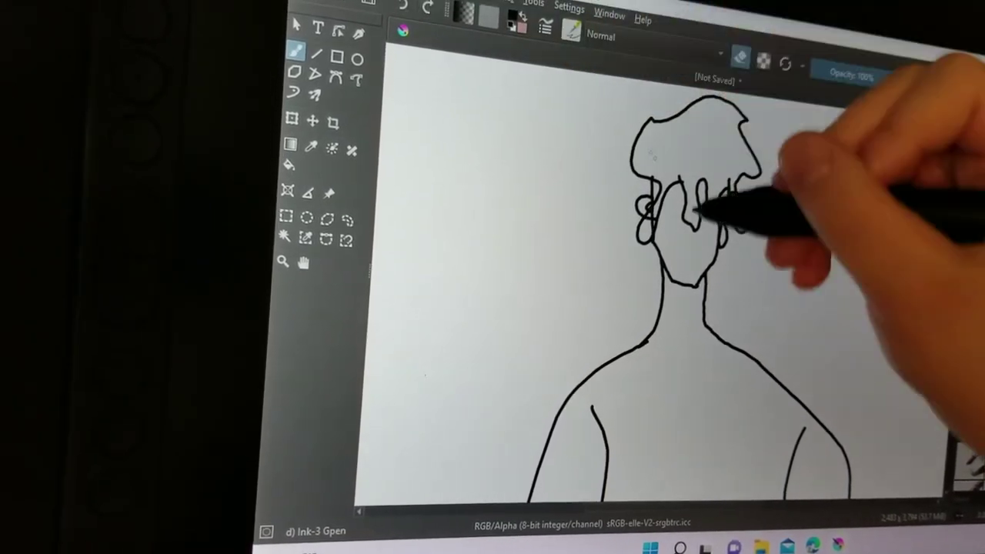
drag(696, 201, 655, 223)
drag(697, 185, 743, 231)
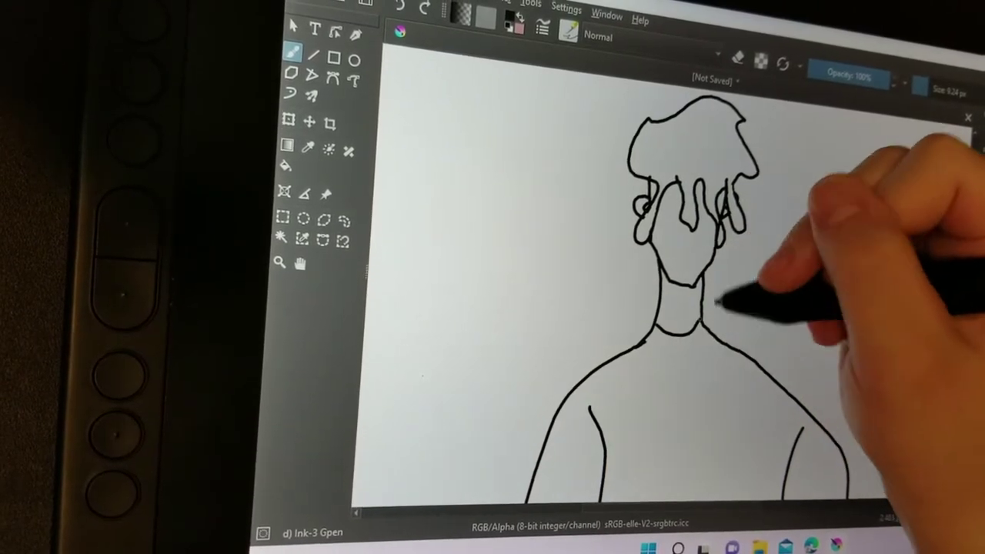
mouse_move(654, 331)
mouse_down()
mouse_move(701, 330)
mouse_move(696, 338)
mouse_up()
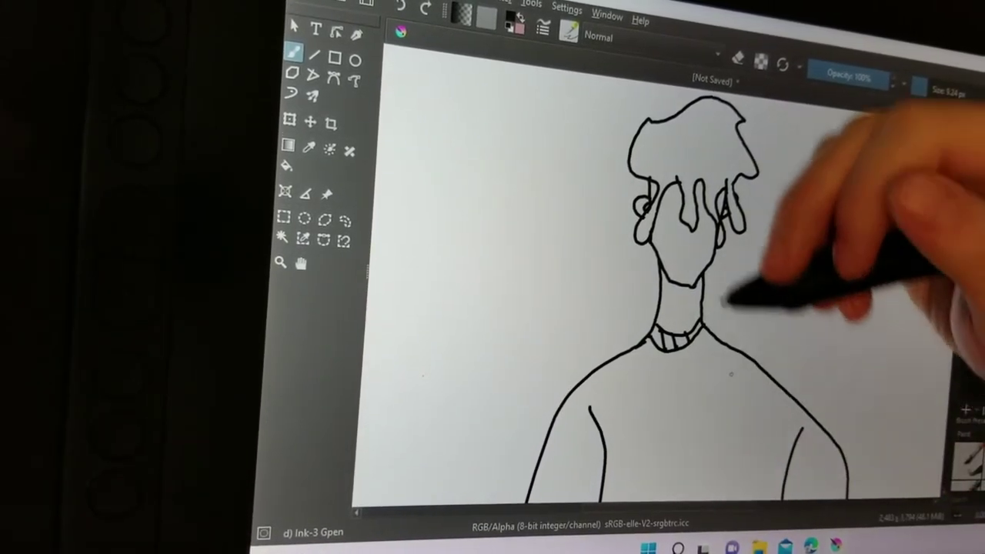
drag(731, 192, 736, 211)
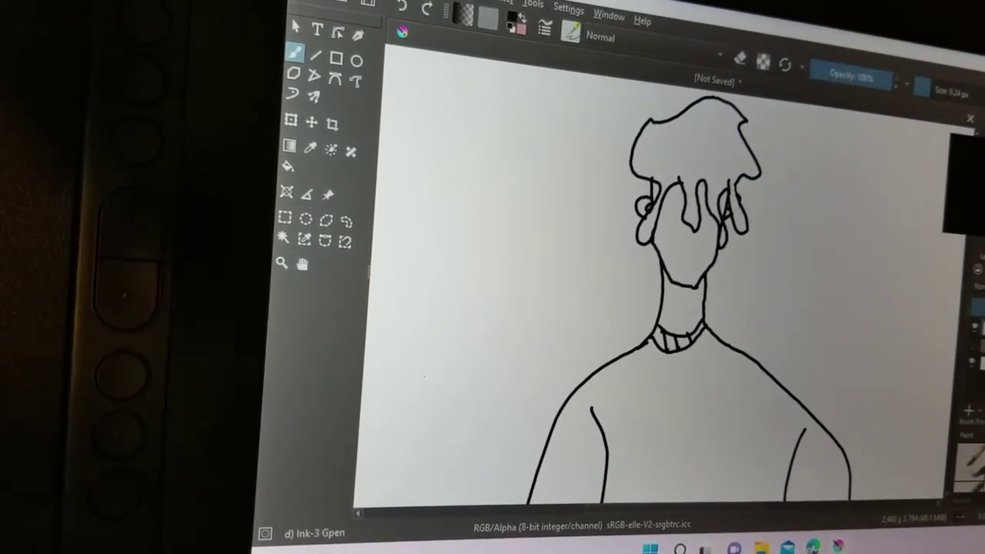
Step: Draw a small oval eye and extra wavy hair curves on the right
key(ctrl+plus)
key(ctrl+plus)
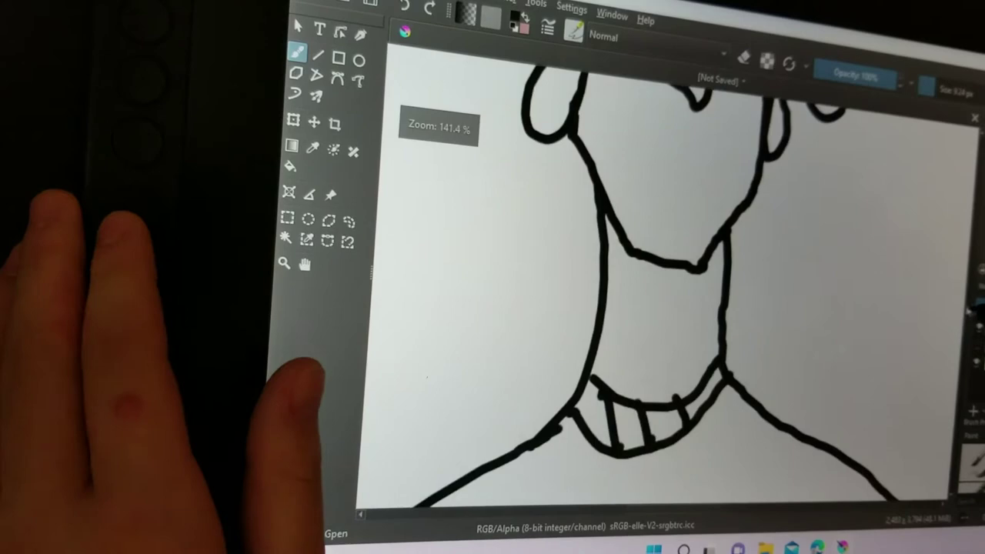
scroll(653, 292, up, 5)
drag(612, 276, 615, 273)
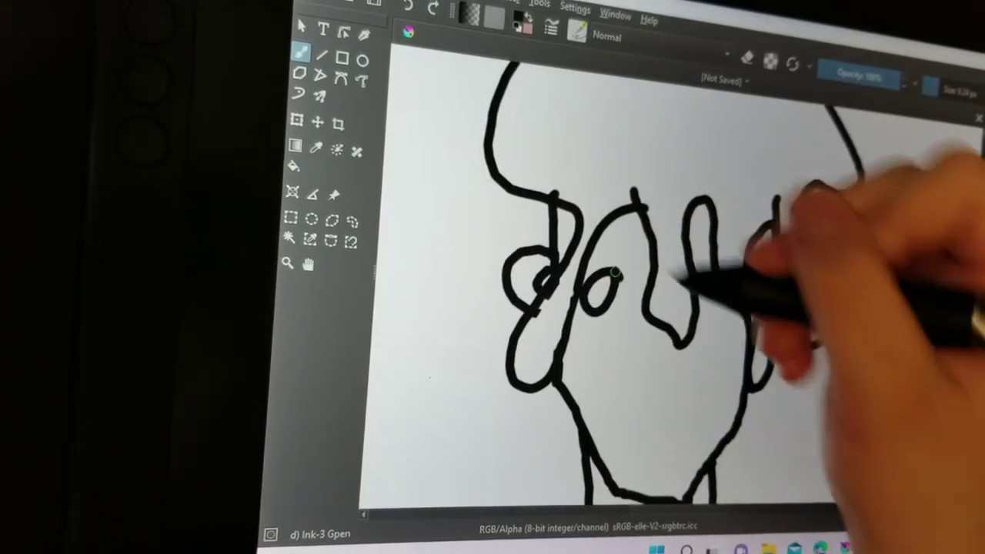
drag(860, 178, 812, 296)
drag(615, 271, 627, 268)
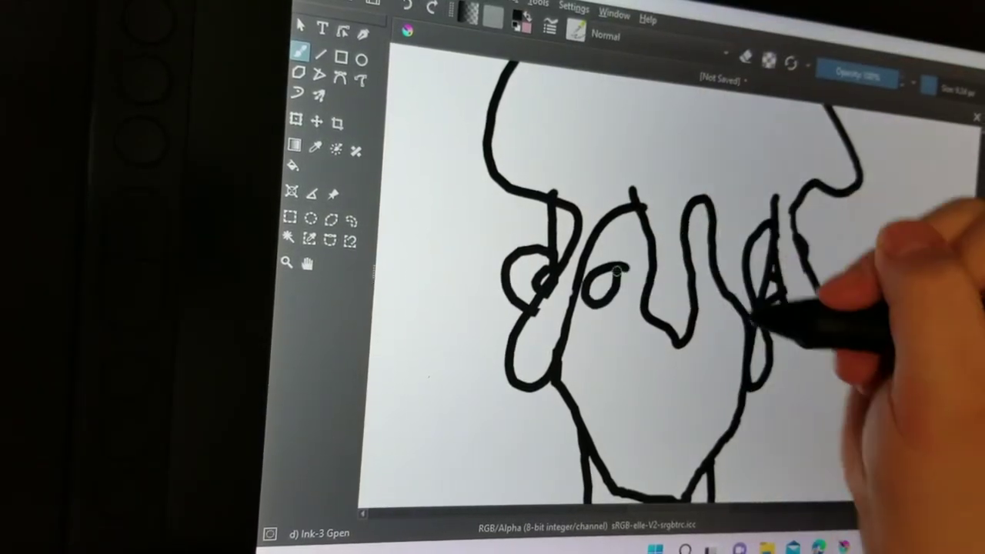
drag(727, 296, 769, 231)
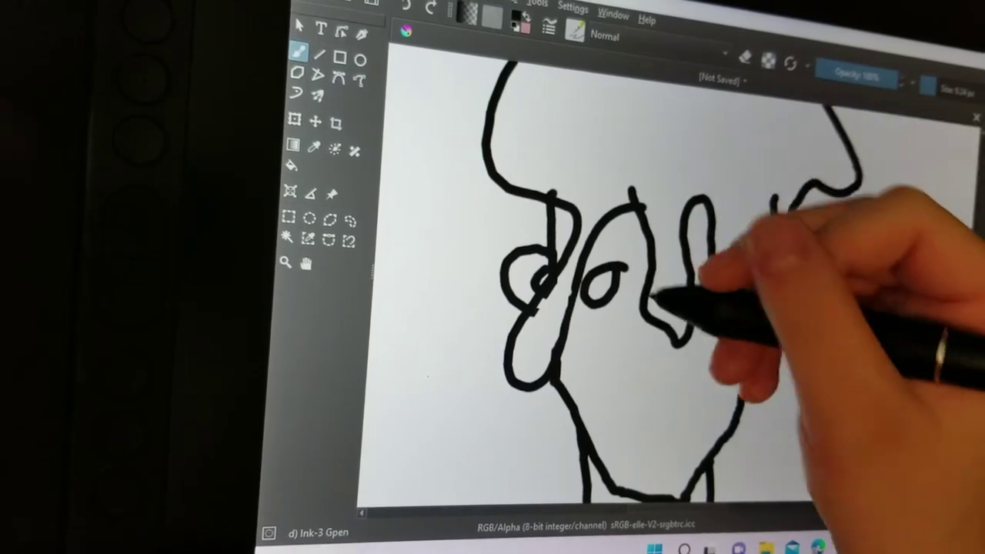
Step: Close the nose triangle and zoom out to check the figure at 50 percent
key(minus)
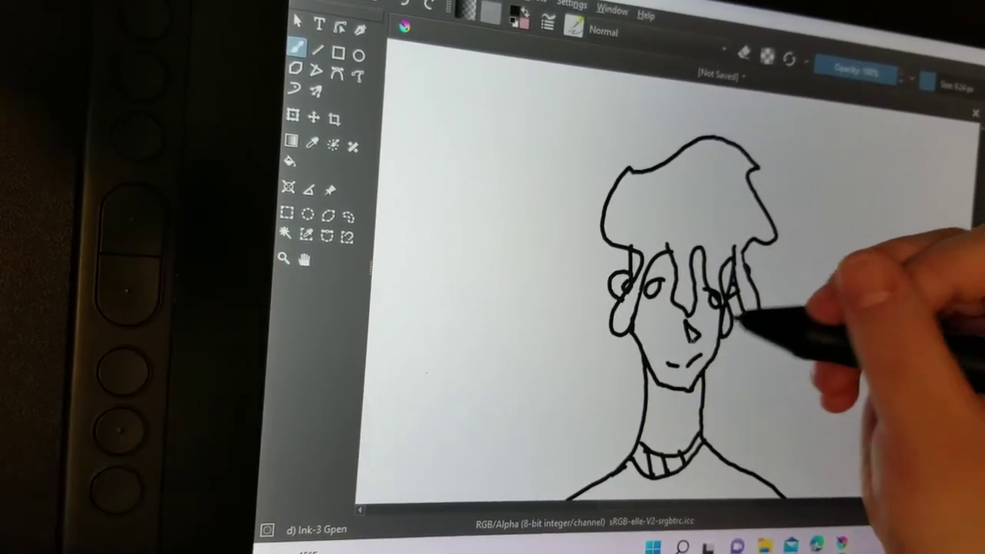
drag(687, 331, 699, 339)
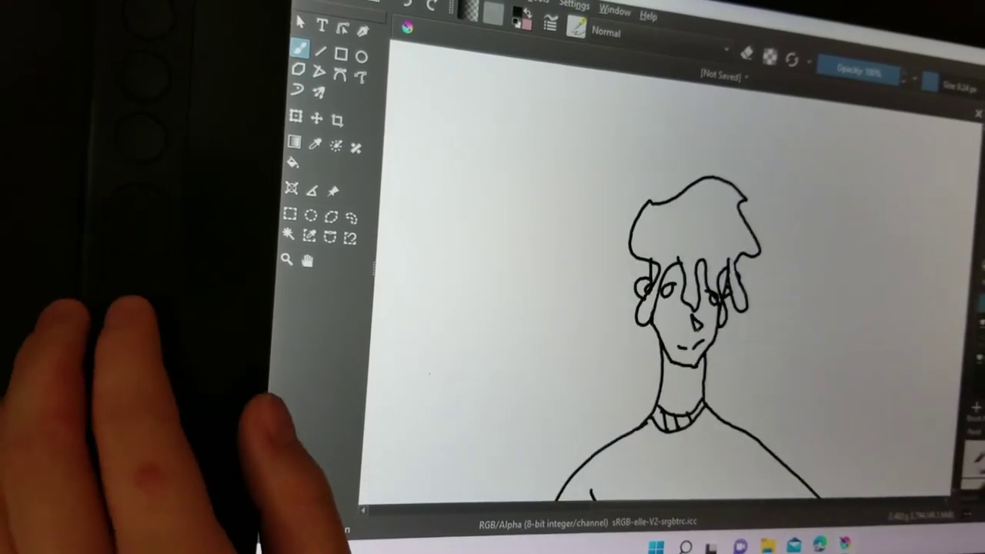
key(minus)
key(plus)
key(plus)
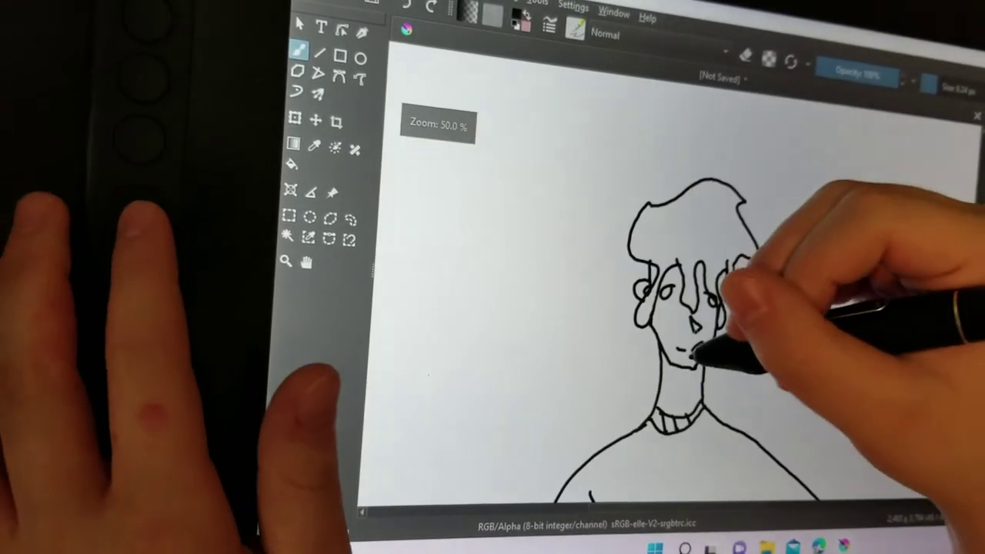
Step: Fill the area under the chin down to the neck with solid black shadow
drag(676, 377, 706, 362)
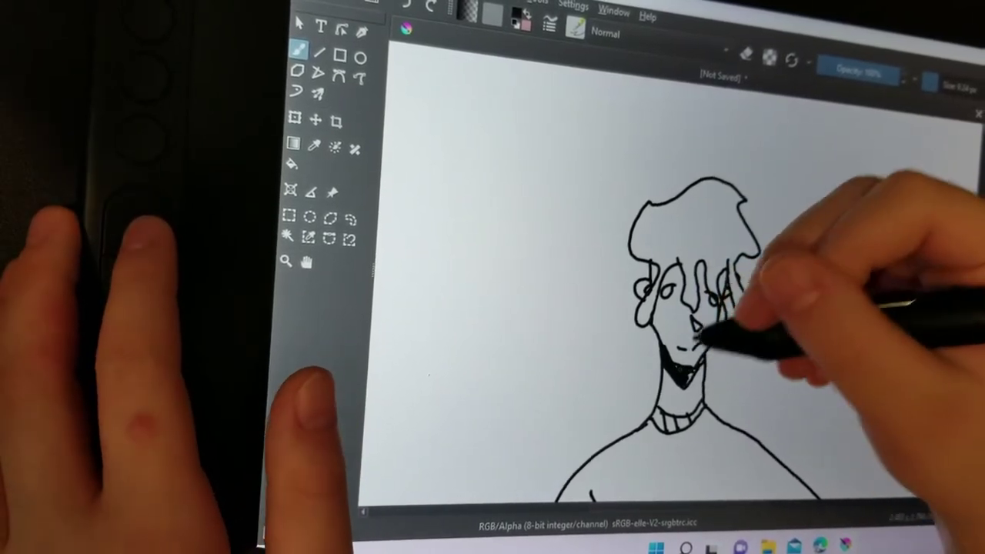
key(plus)
key(plus)
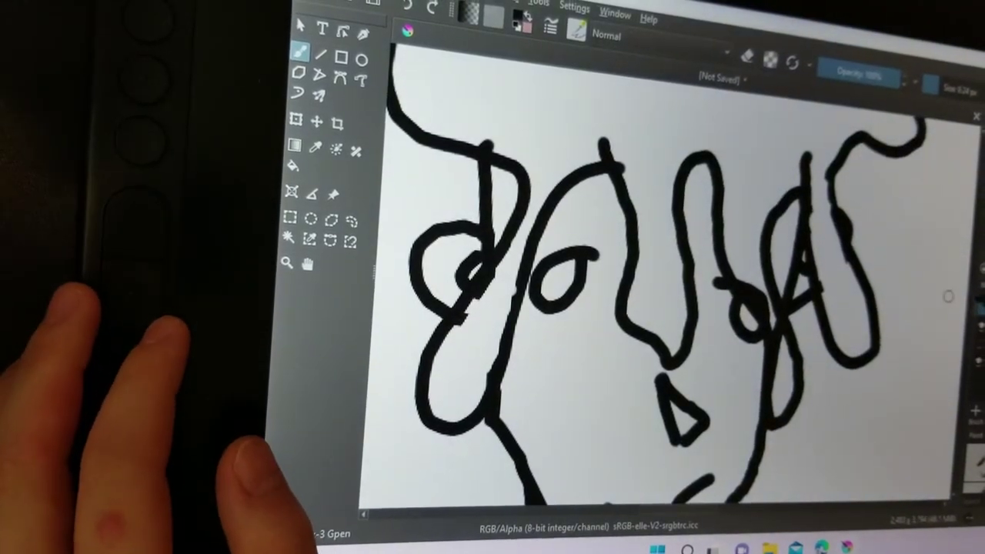
scroll(948, 296, down, 5)
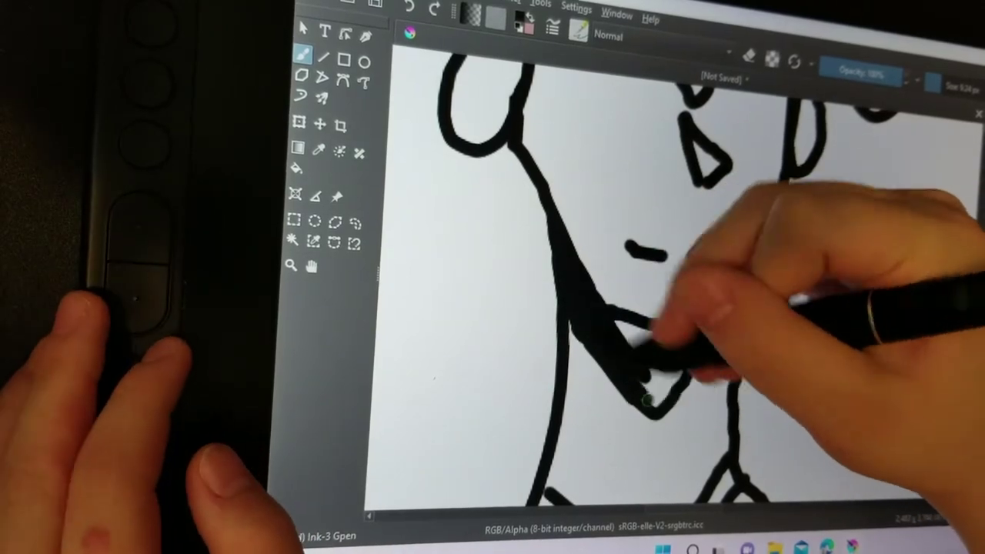
drag(631, 331, 615, 319)
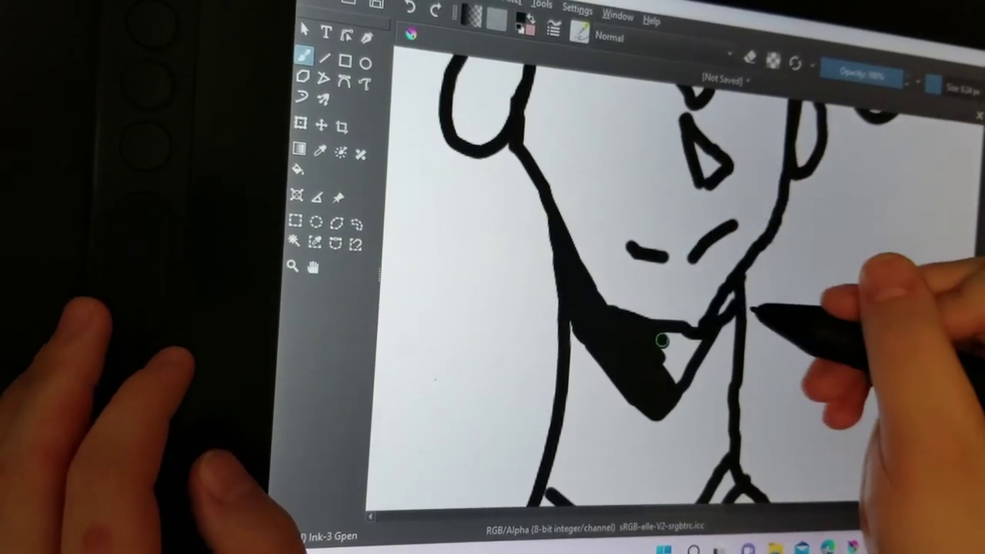
drag(724, 314, 655, 384)
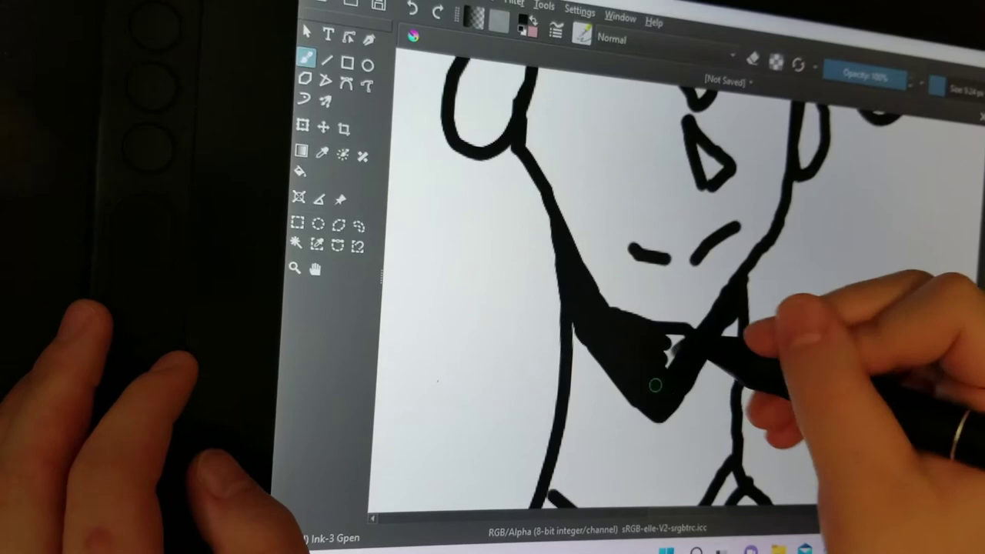
key(minus)
key(minus)
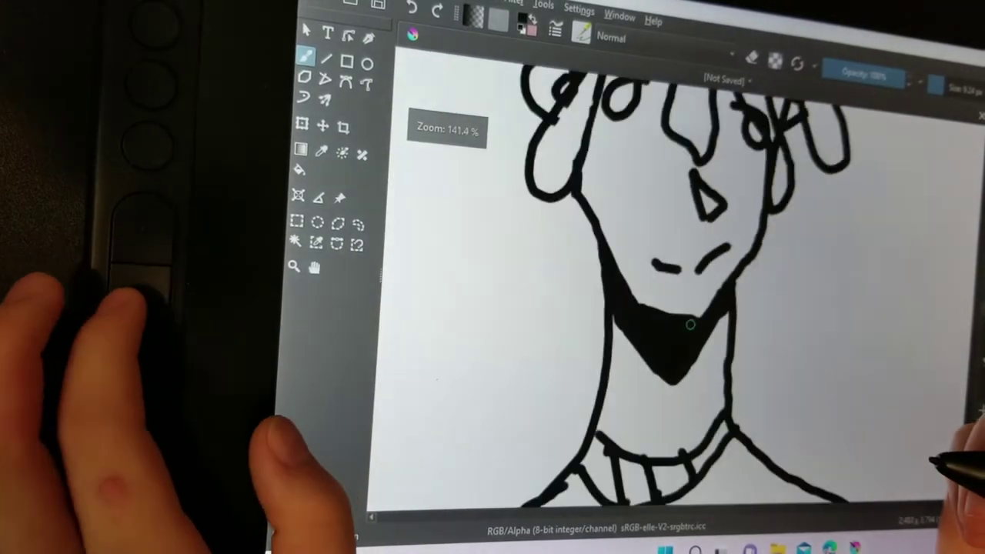
key(minus)
key(minus)
key(plus)
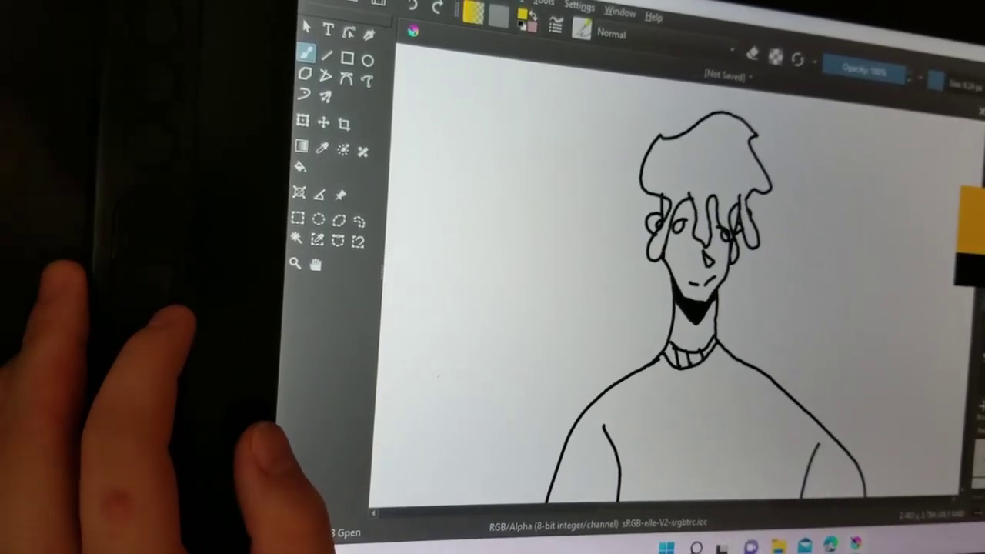
Step: Dab and spread yellow paint across the hair, then undo it
ctrl+click(750, 173)
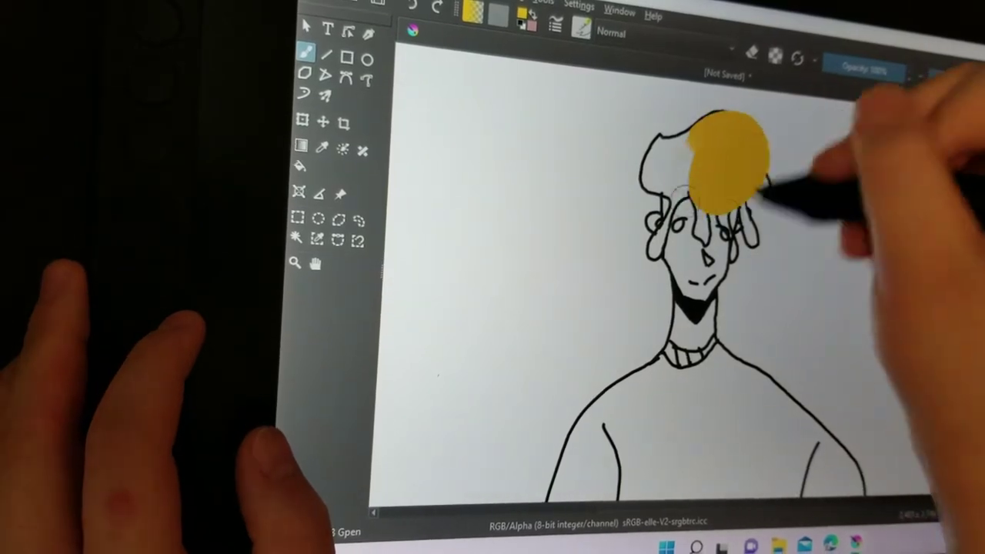
drag(763, 190, 669, 177)
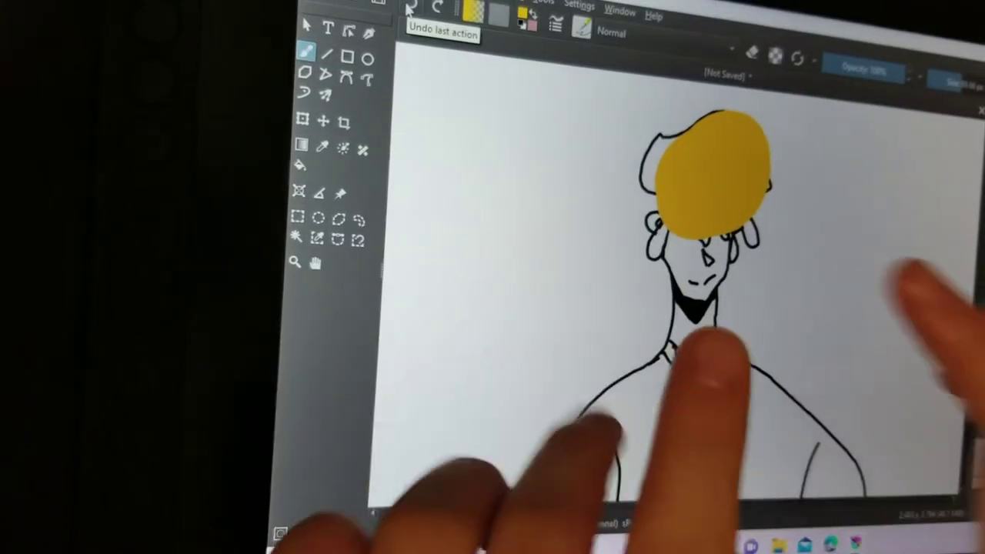
click(412, 8)
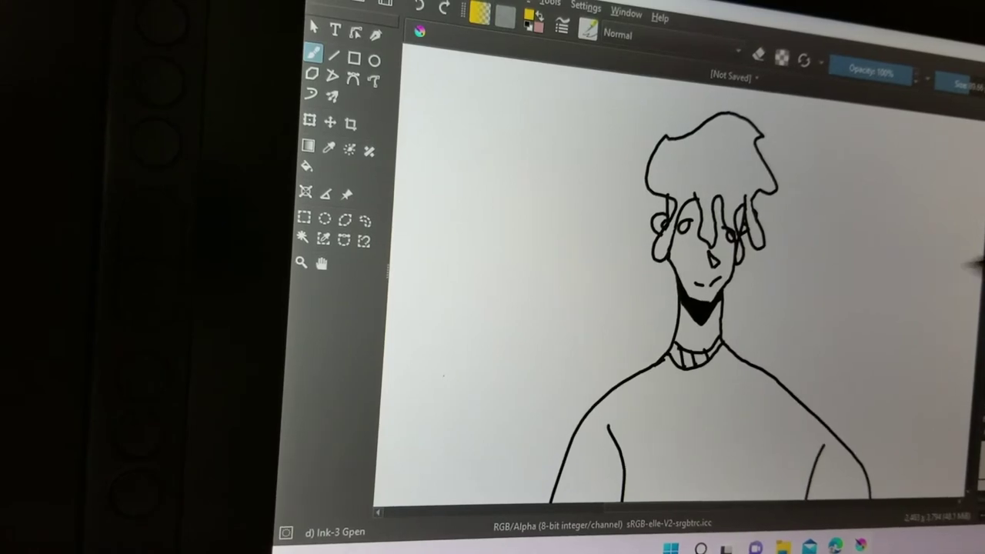
Step: Try painting the hair on the locked layer, then bring up the window title-bar menu
click(713, 152)
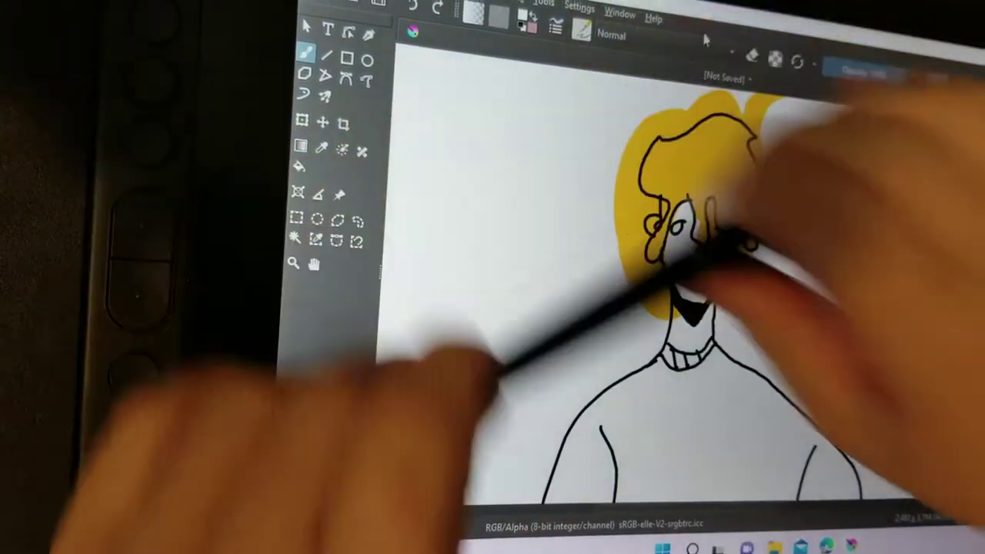
right_click(703, 18)
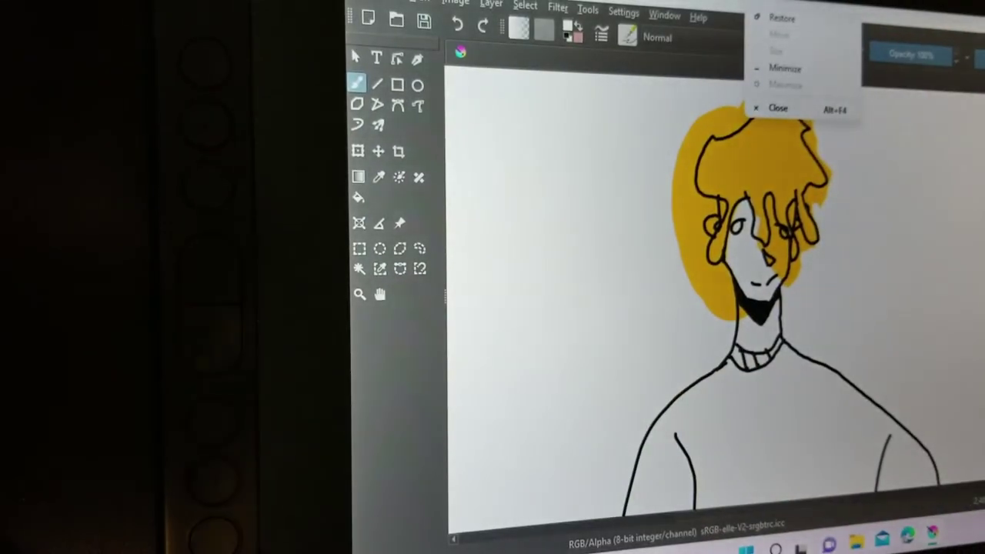
Step: Paint a broad yellow blob over the hair, zooming to 200% and back out
click(823, 204)
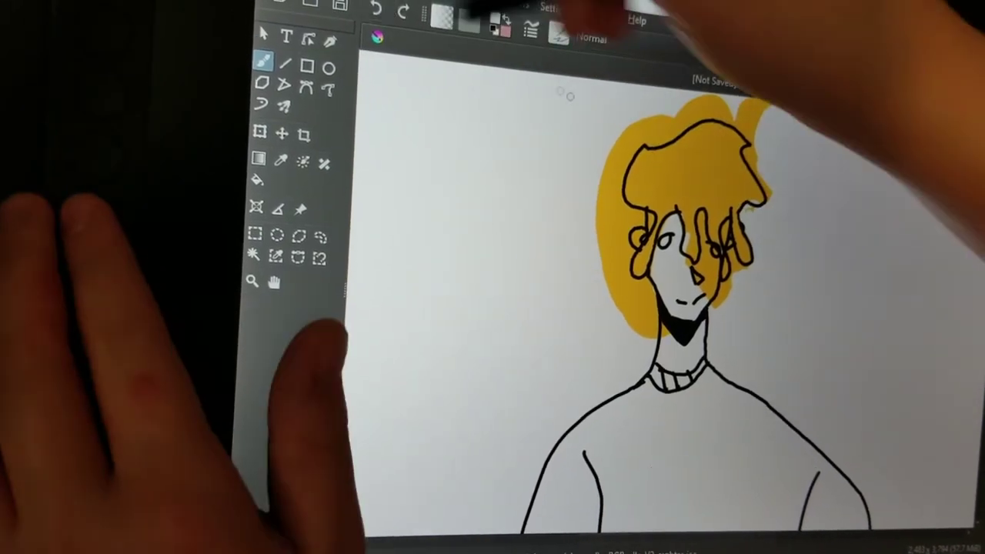
key(plus)
key(plus)
key(plus)
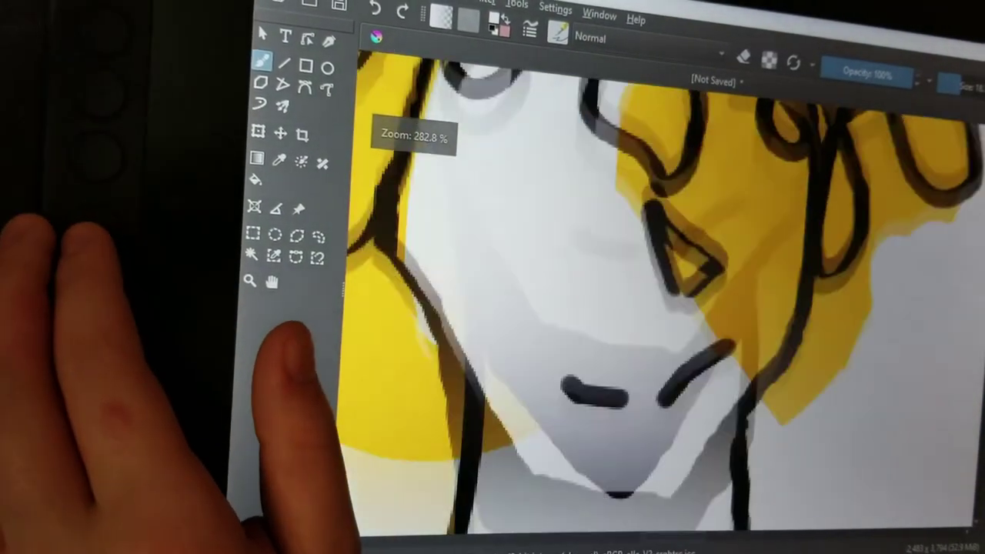
scroll(662, 293, up, 10)
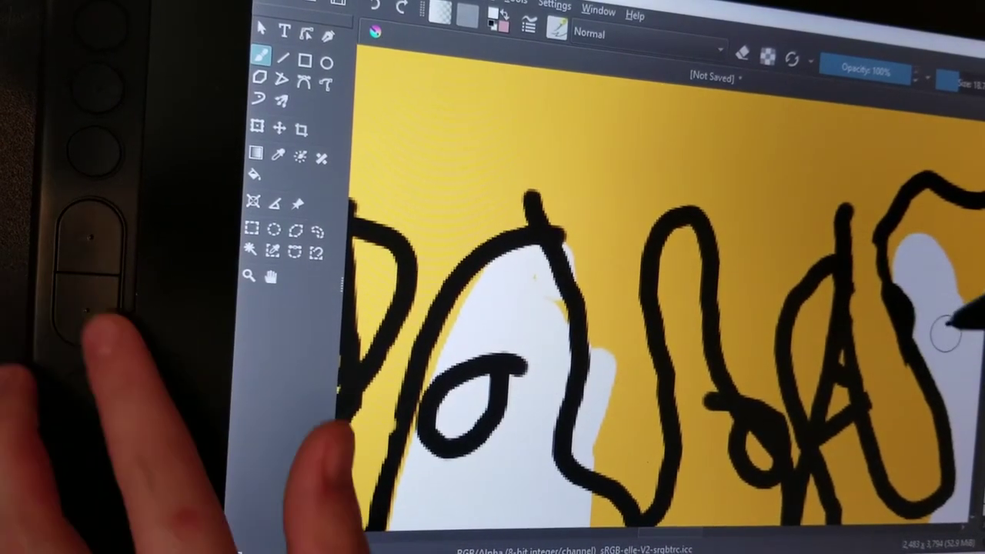
key(minus)
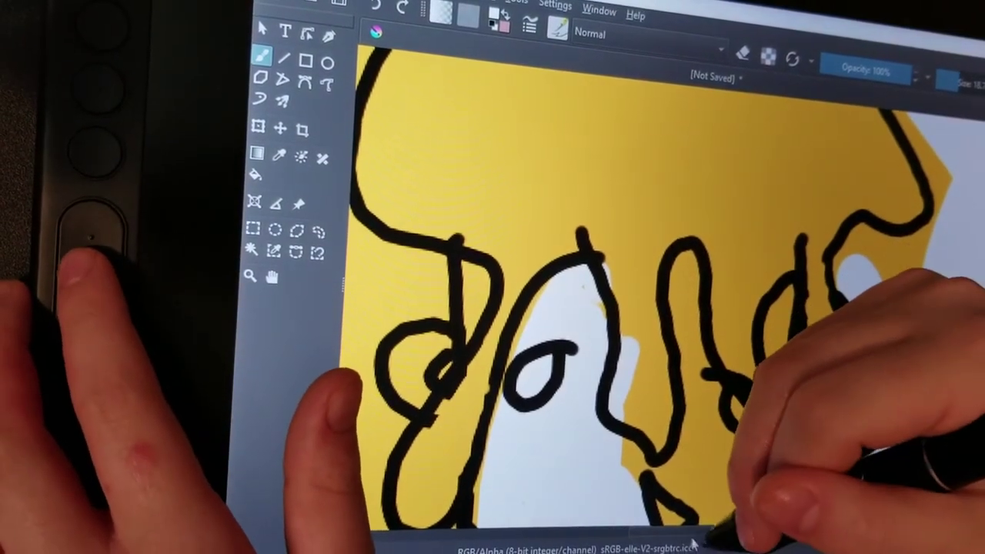
drag(746, 531, 715, 531)
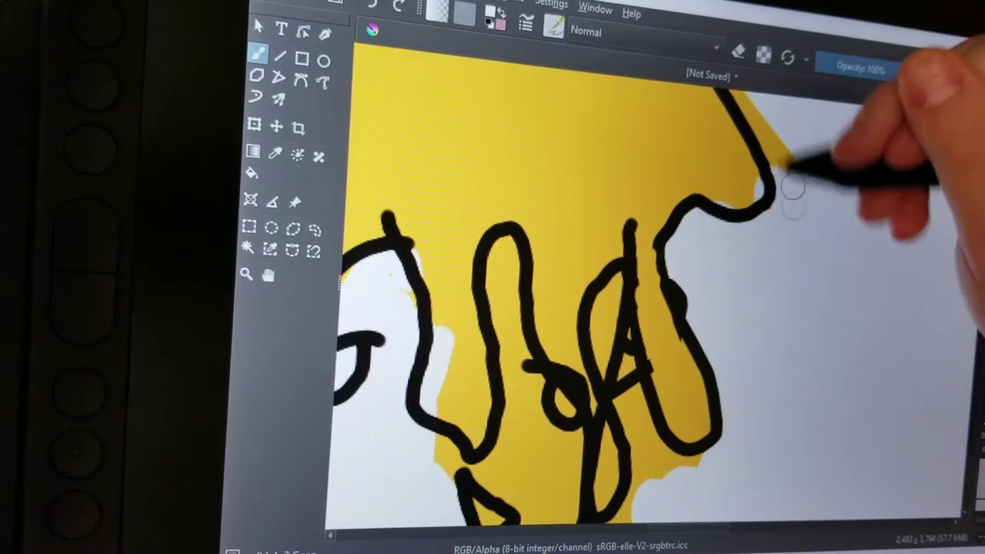
key(minus)
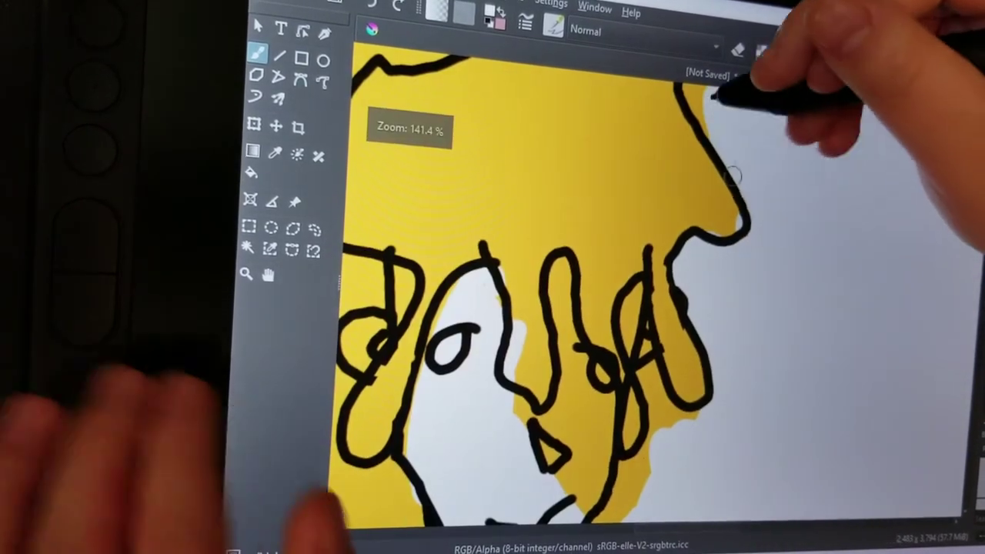
key(minus)
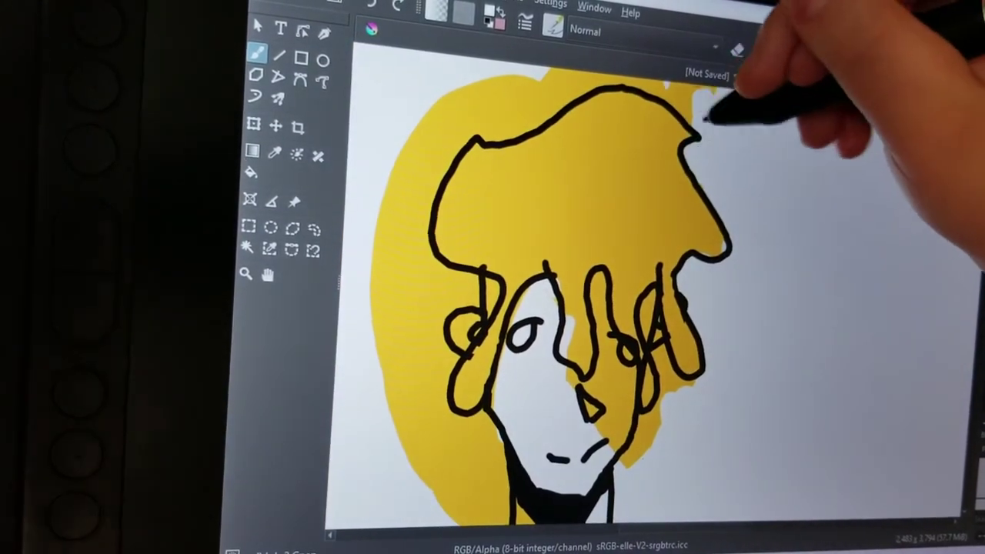
key(minus)
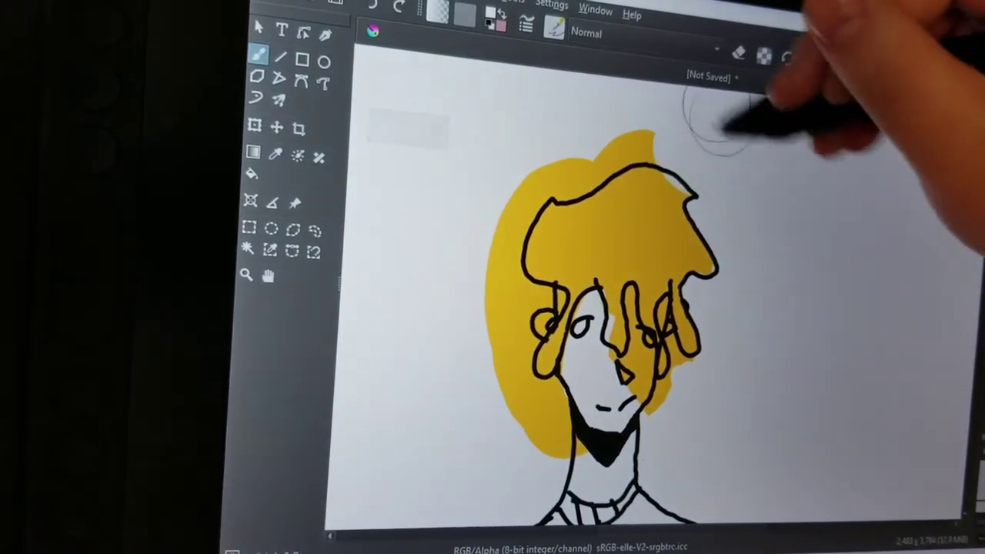
Step: Erase the spilled yellow paint from the hair with four eraser strokes
drag(585, 153, 677, 177)
drag(539, 200, 454, 331)
drag(500, 400, 494, 193)
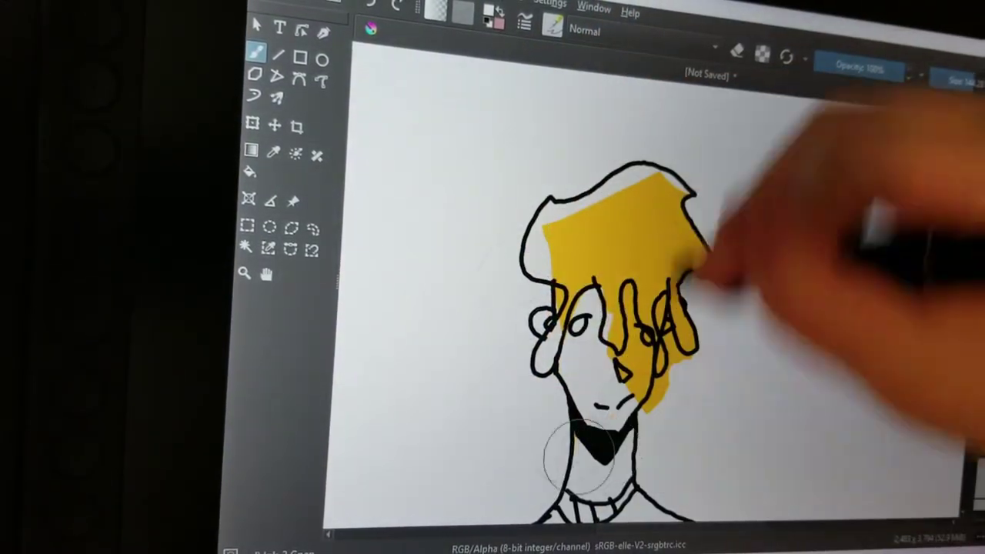
mouse_move(677, 231)
mouse_down()
mouse_move(605, 362)
mouse_move(584, 204)
mouse_move(562, 254)
mouse_up()
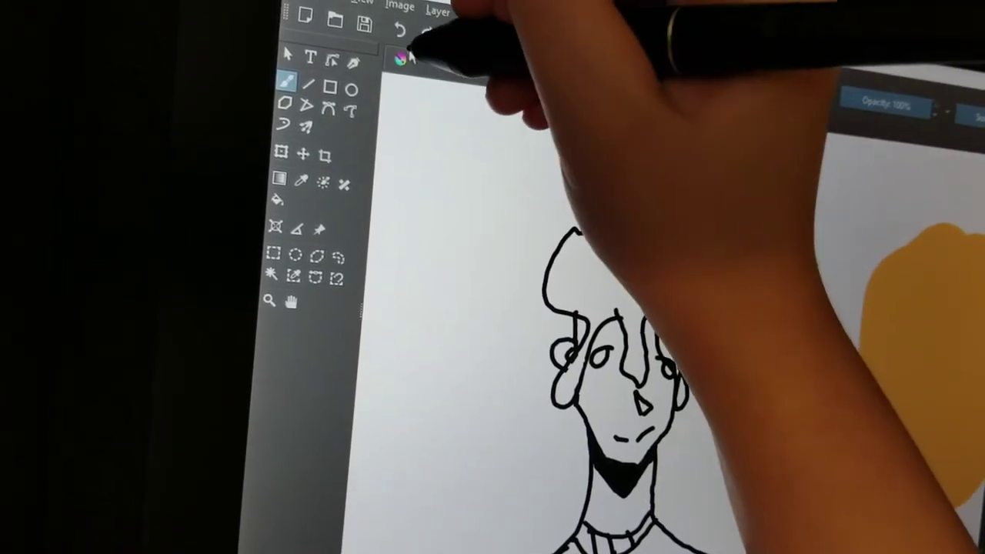
Step: Paint golden orange into the hair, undoing and redoing the lower part of a stroke
drag(638, 257, 636, 363)
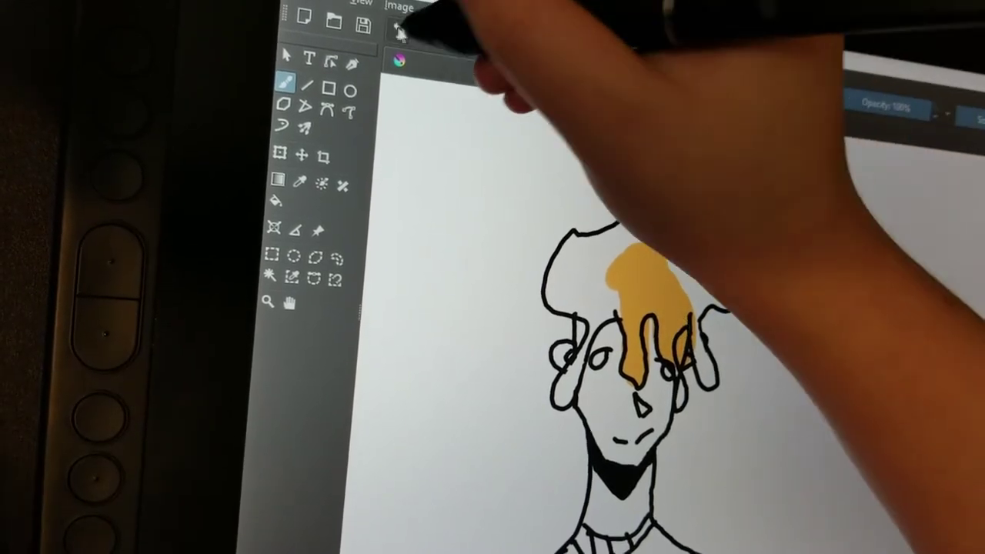
click(398, 32)
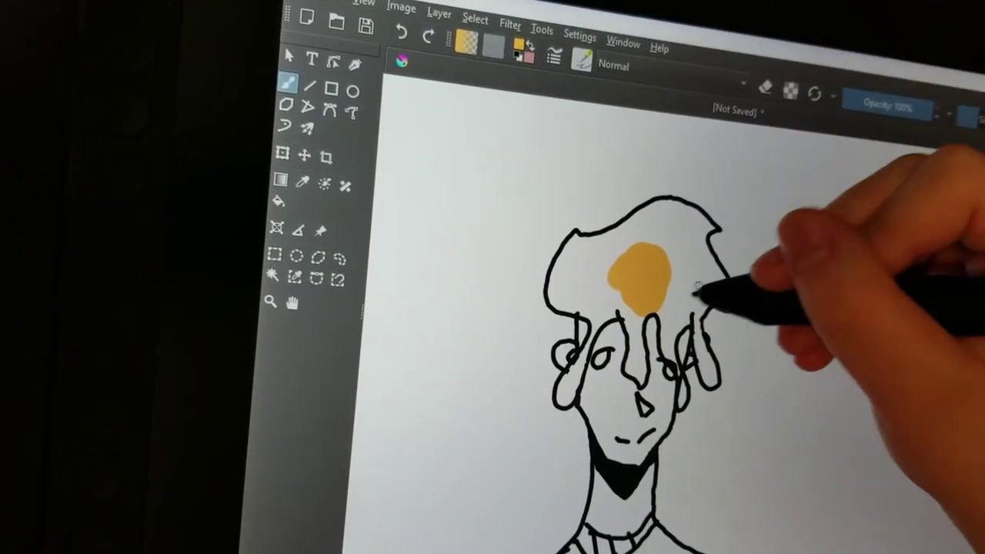
drag(654, 300, 670, 340)
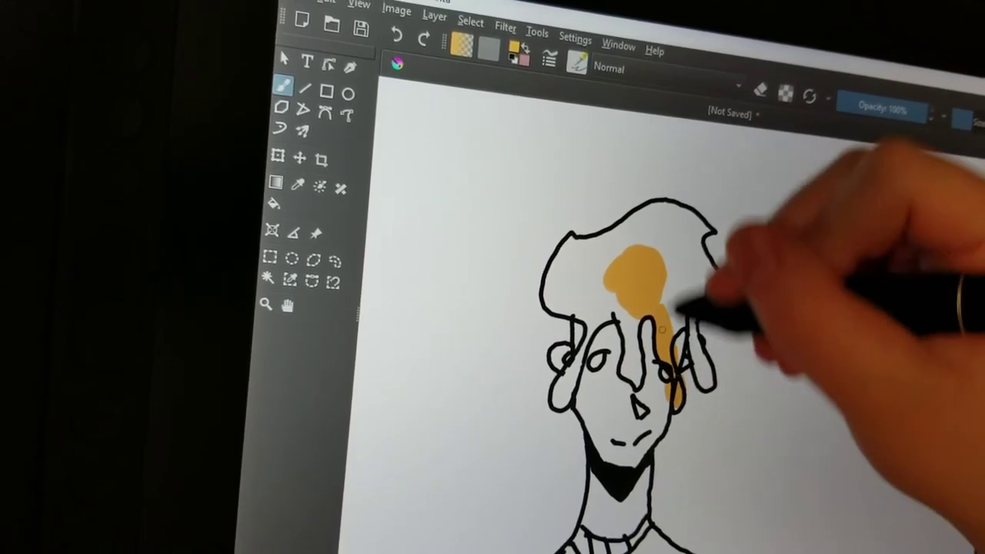
mouse_move(646, 312)
mouse_down()
mouse_move(639, 381)
mouse_move(604, 265)
mouse_up()
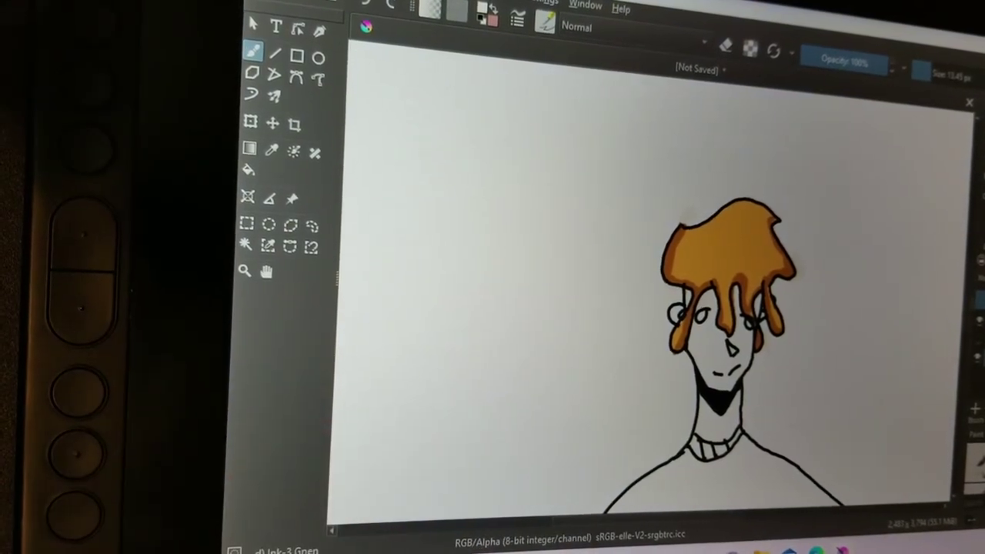
Step: Paint beige skin over the cheeks and nose, undoing one tan shading pass
mouse_move(704, 323)
mouse_down()
mouse_move(727, 385)
mouse_move(715, 492)
mouse_up()
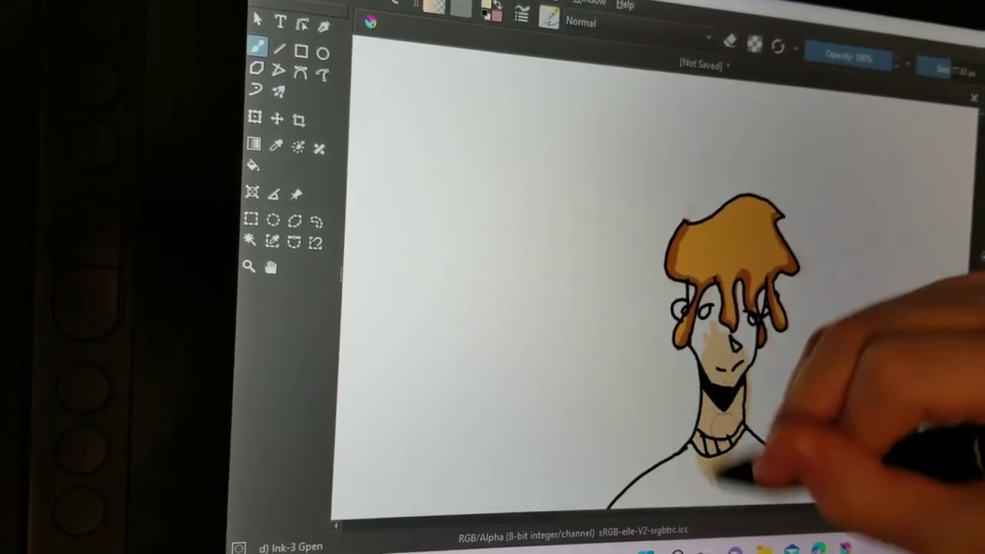
drag(706, 394, 743, 385)
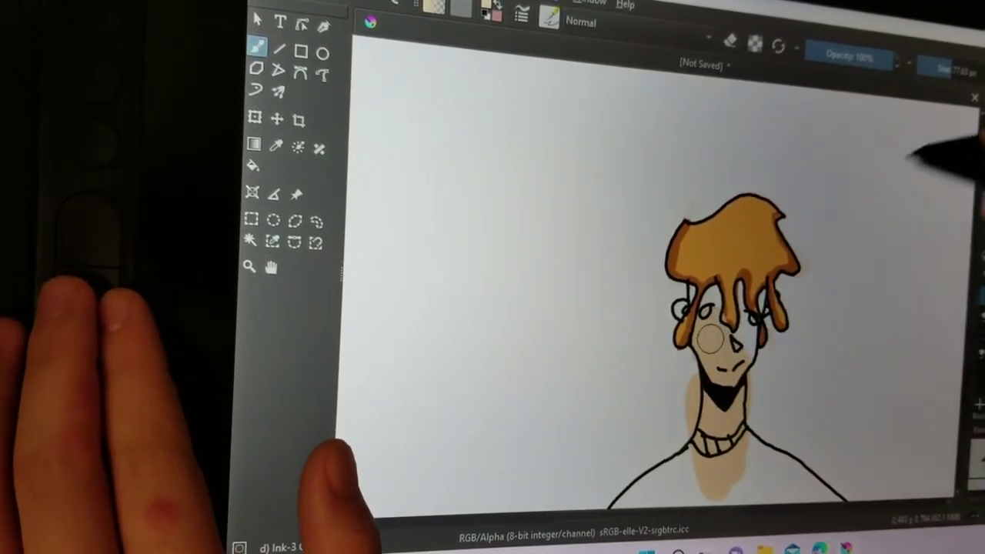
mouse_move(757, 296)
mouse_down()
mouse_move(737, 293)
mouse_move(777, 231)
mouse_up()
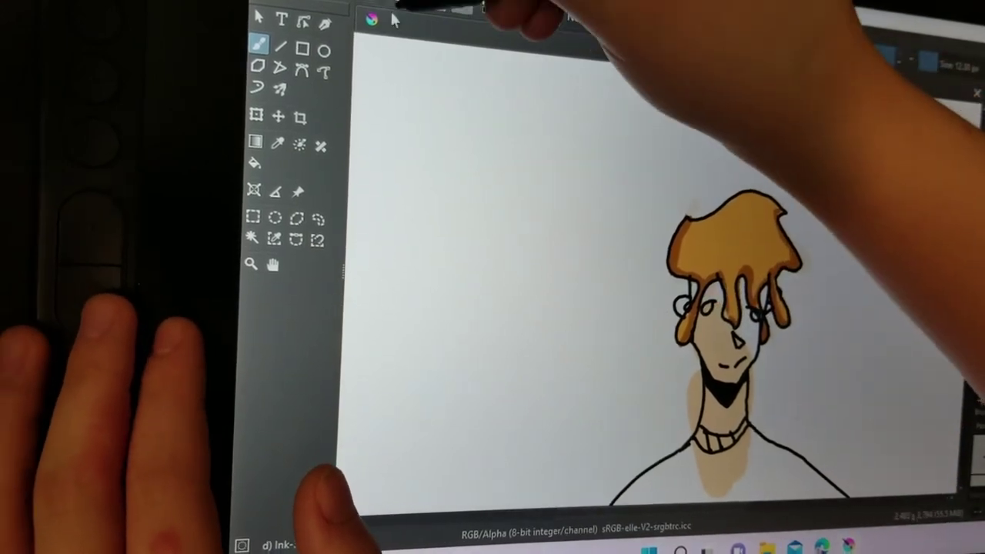
key(ctrl+z)
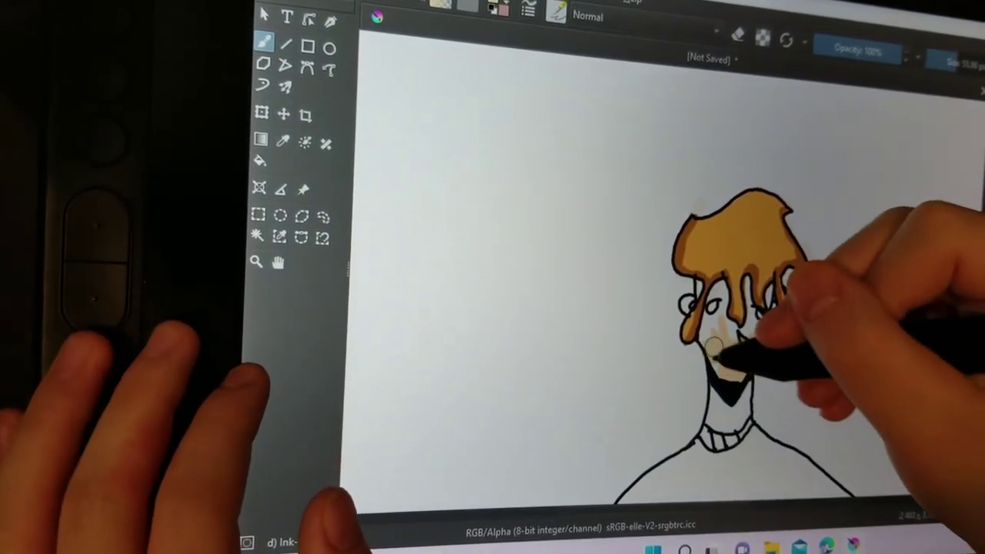
drag(742, 346, 712, 336)
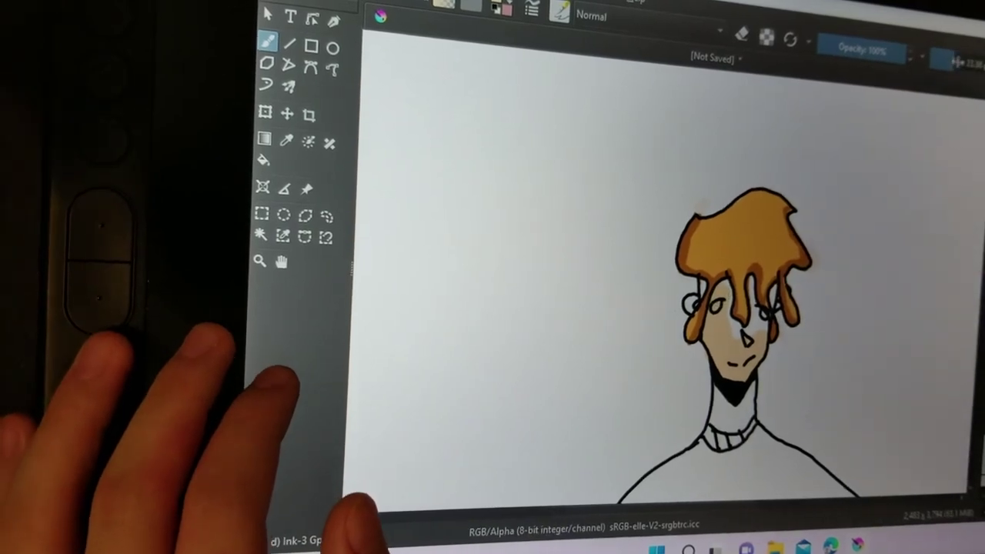
Step: Undo two strokes and fill in the shadow under the chin
key(plus)
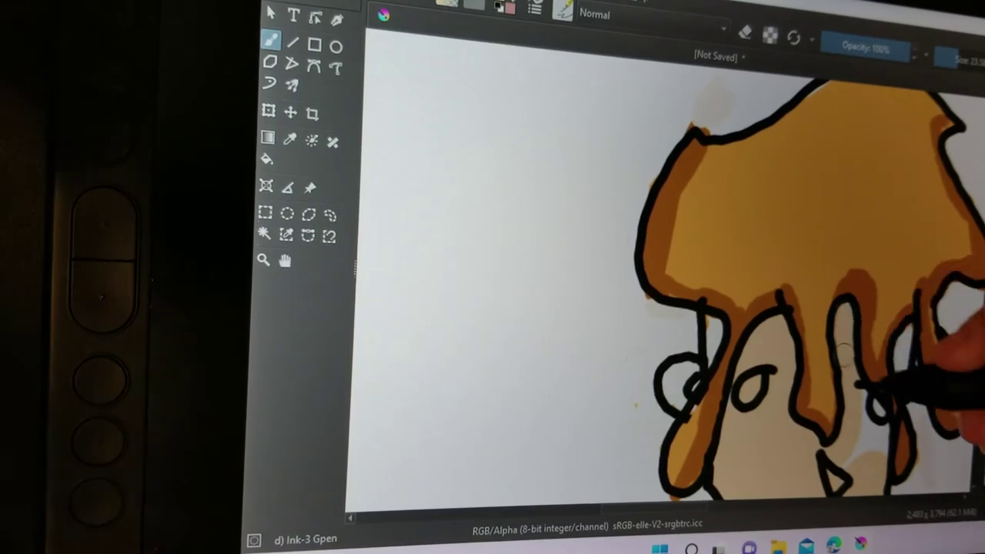
click(415, 1)
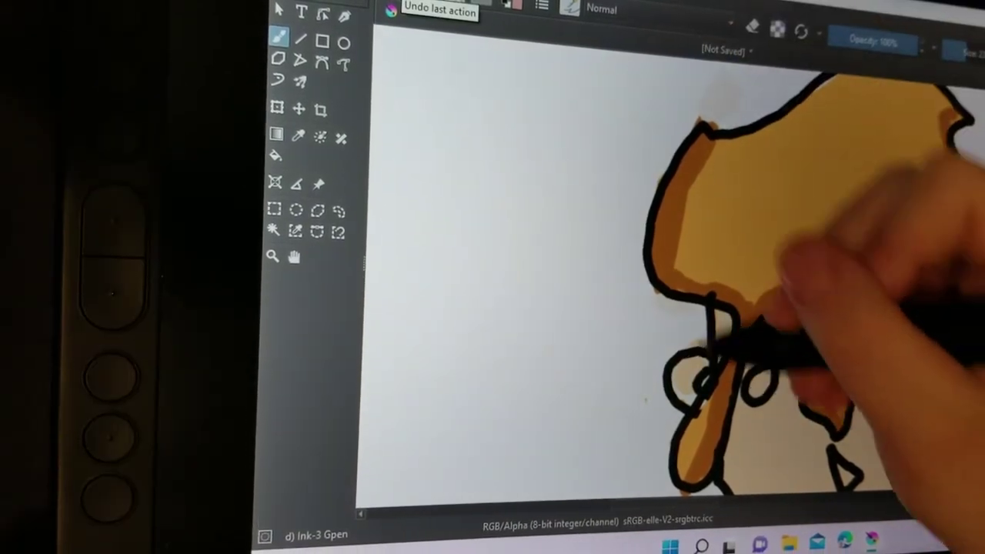
click(416, 2)
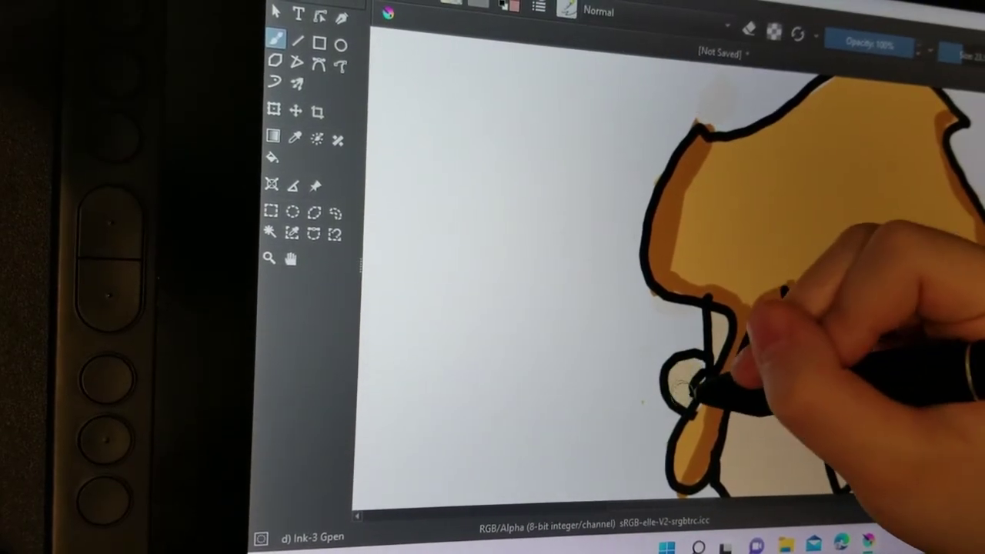
key(minus)
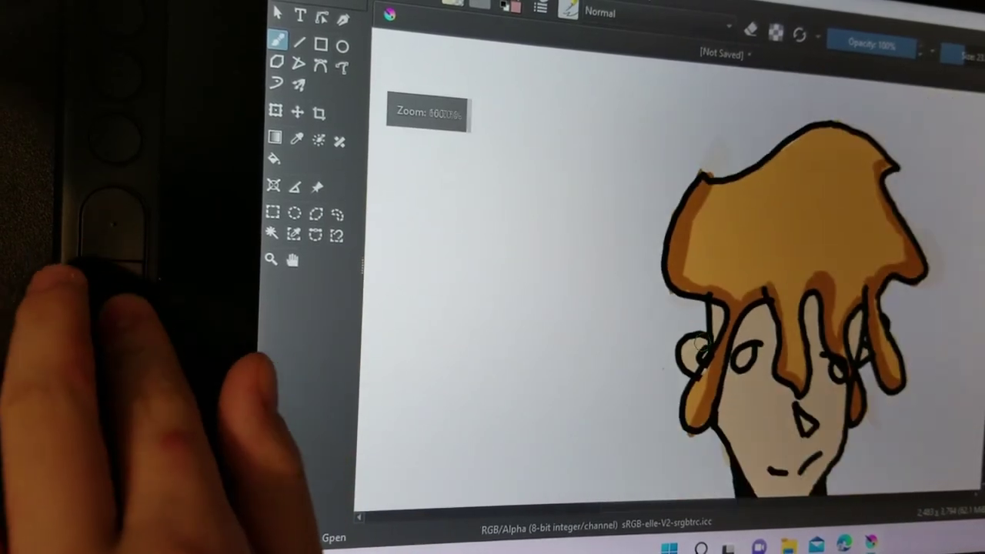
key(minus)
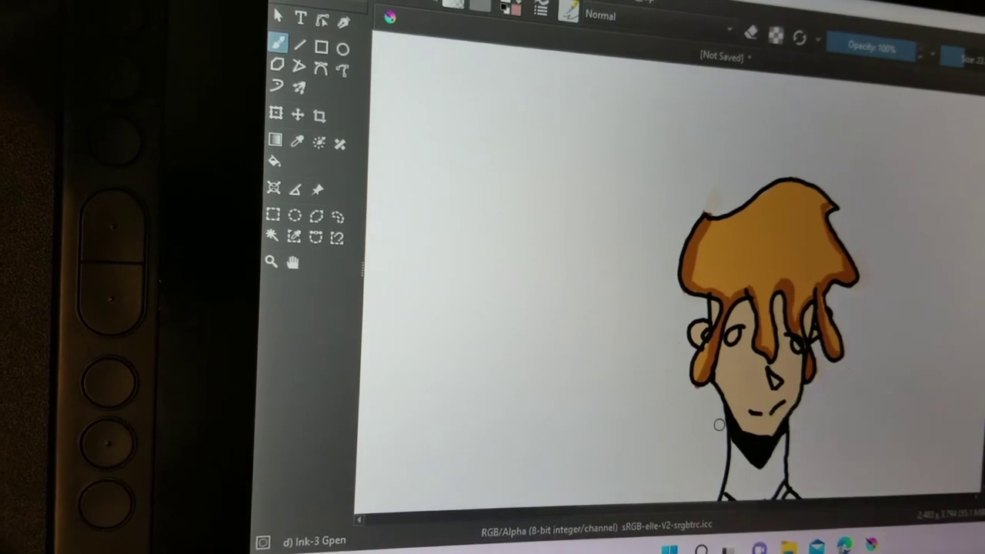
drag(769, 431, 714, 395)
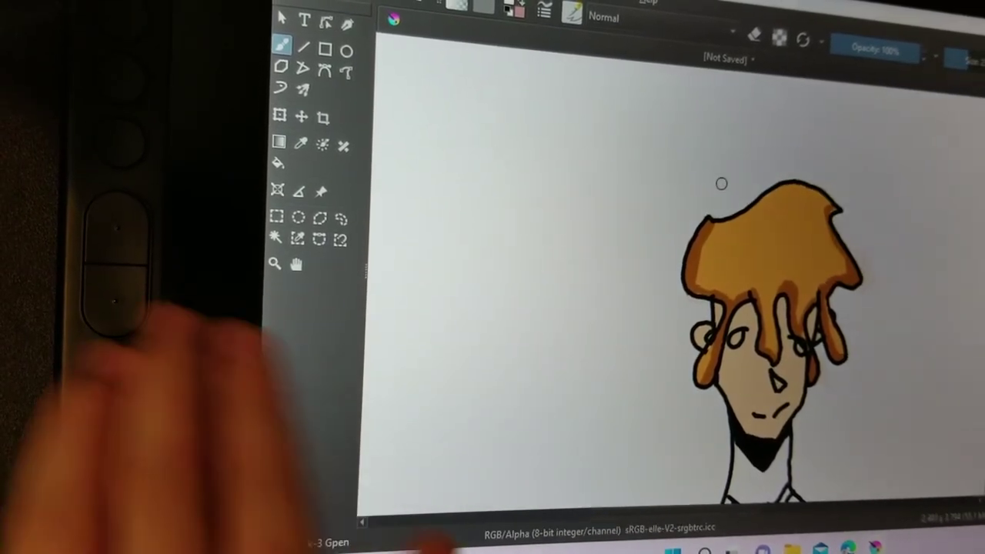
Step: Fill the boy's left eye with yellow
key(minus)
key(plus)
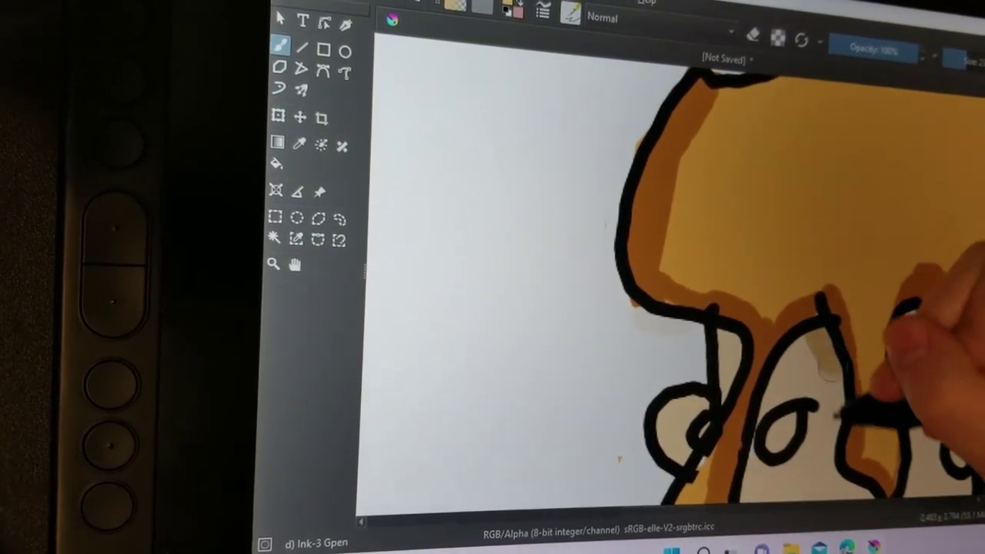
key(minus)
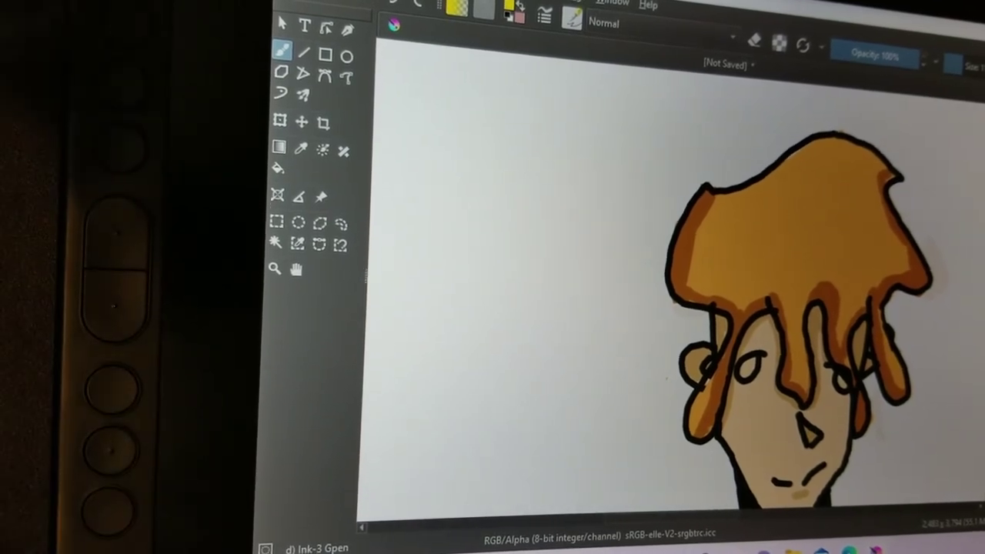
drag(740, 364, 753, 370)
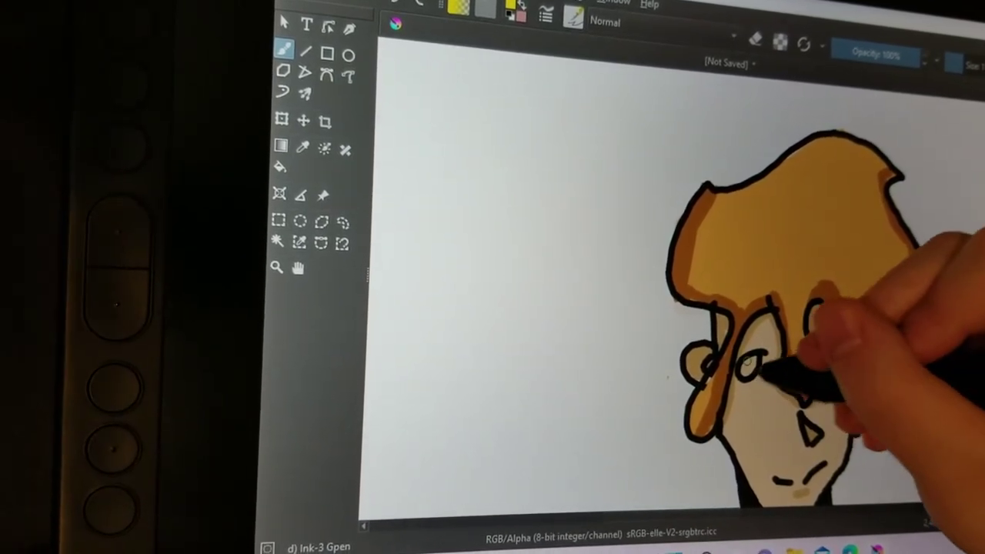
Step: Load the Stamp Sparkles preset from the All tag in Brush Presets
click(573, 19)
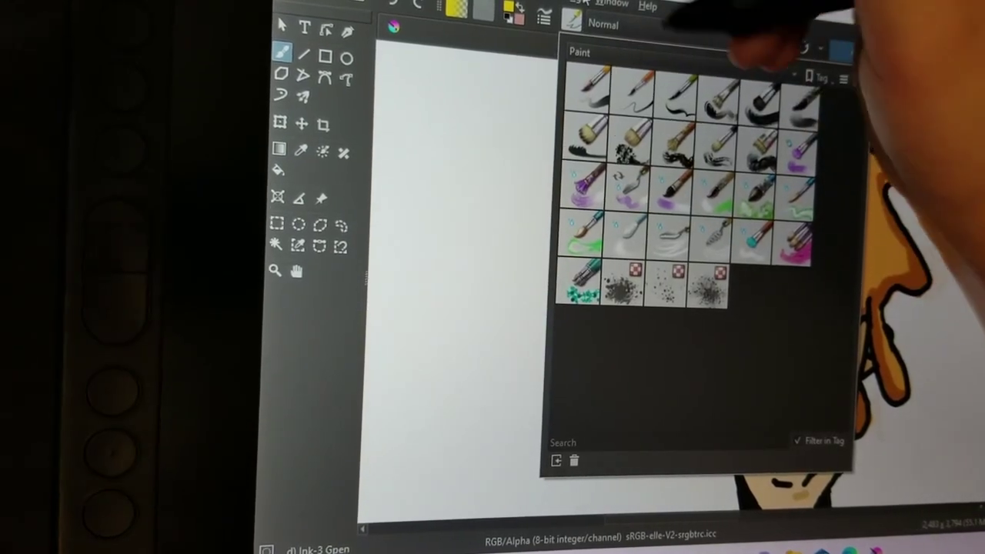
click(750, 60)
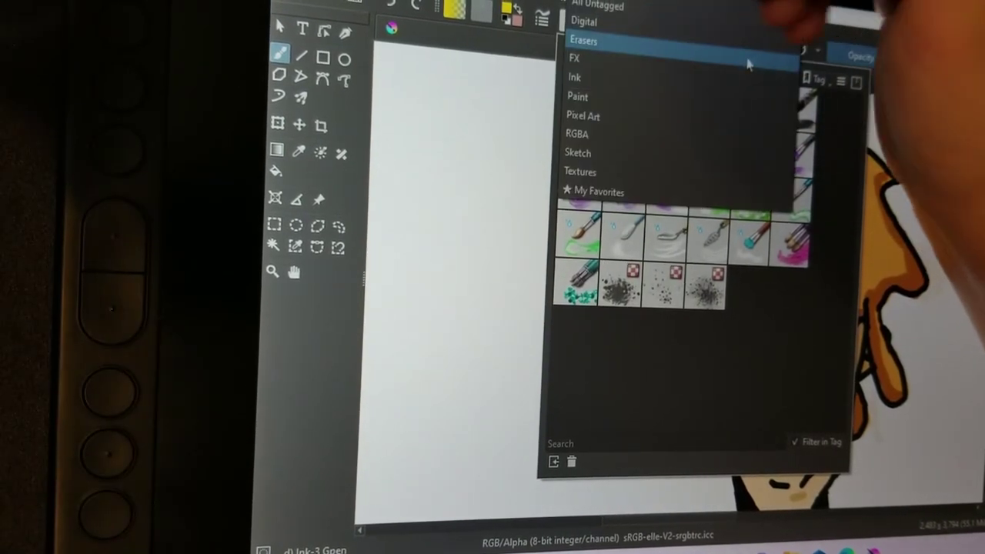
click(658, 4)
mouse_move(842, 192)
mouse_down()
mouse_move(857, 285)
mouse_move(836, 392)
mouse_up()
click(654, 408)
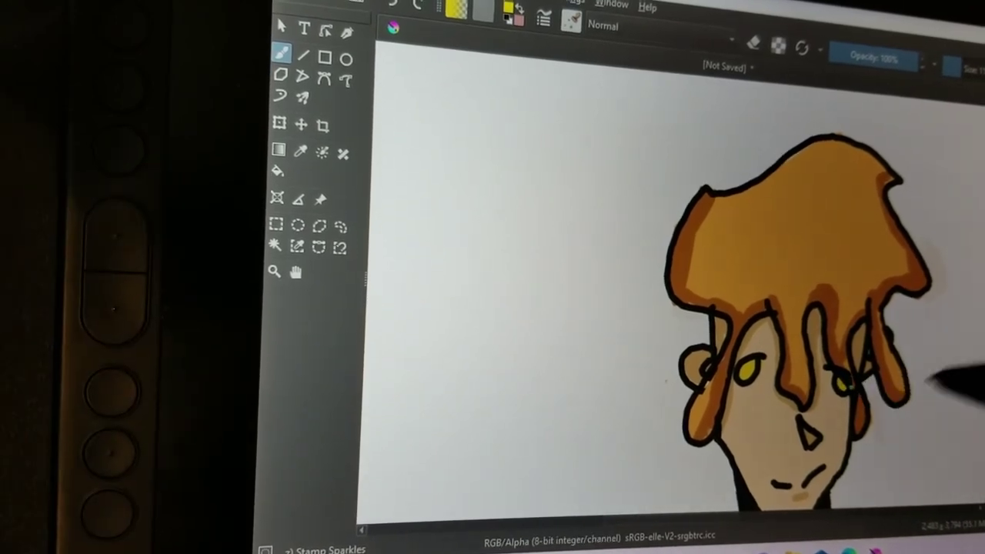
Step: Stamp sparkle highlights on the eyes, then switch to the Pencil 1 Sketch preset
key(plus)
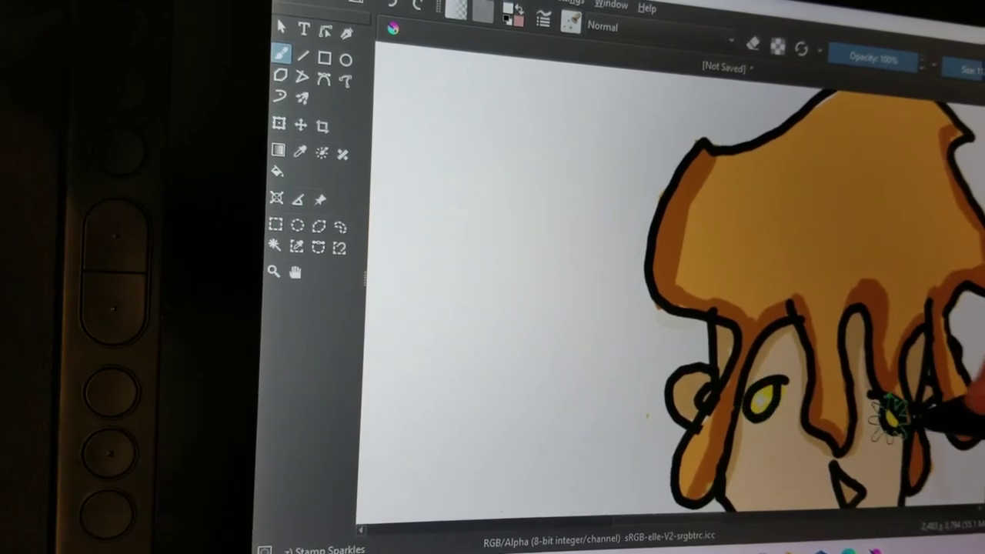
click(623, 356)
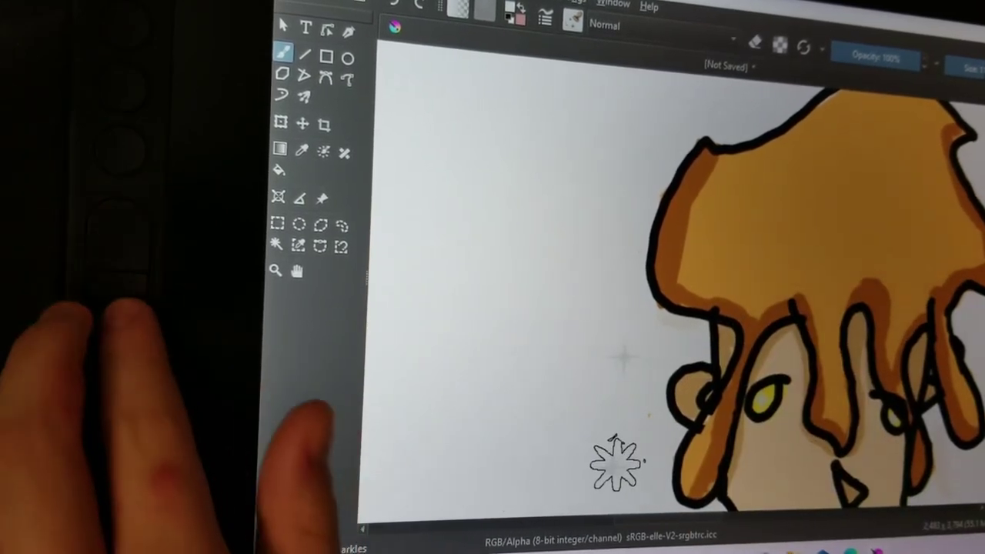
key(minus)
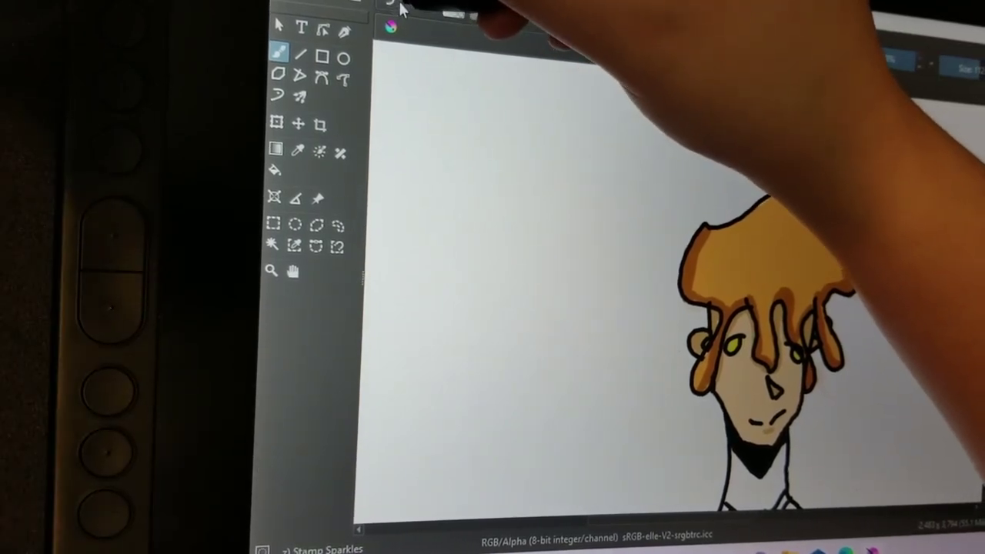
key(plus)
key(plus)
key(plus)
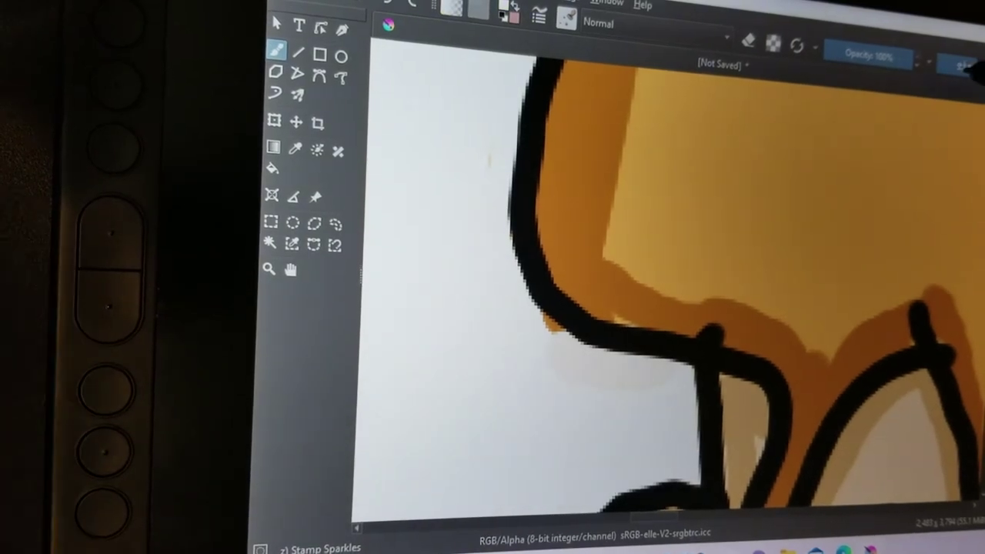
scroll(670, 277, down, 5)
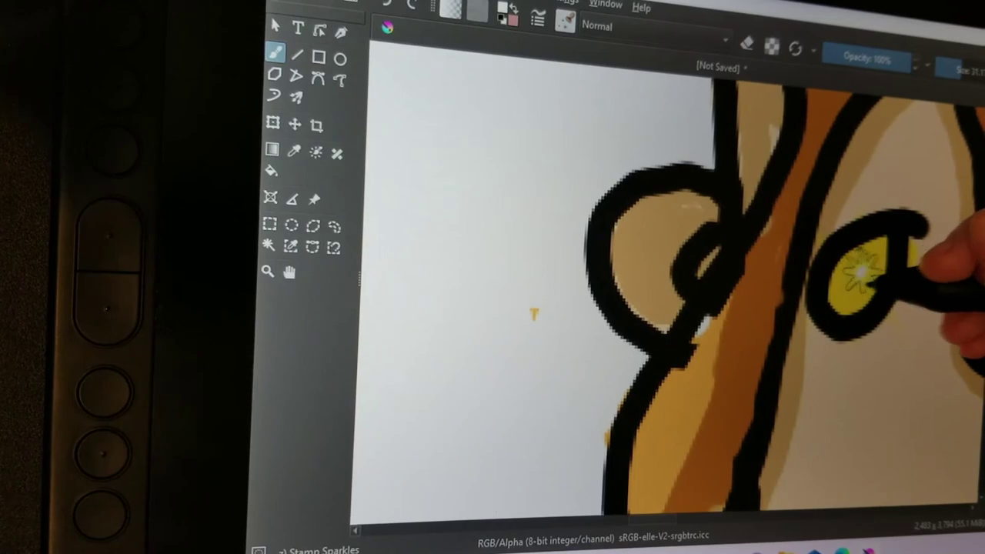
key(1)
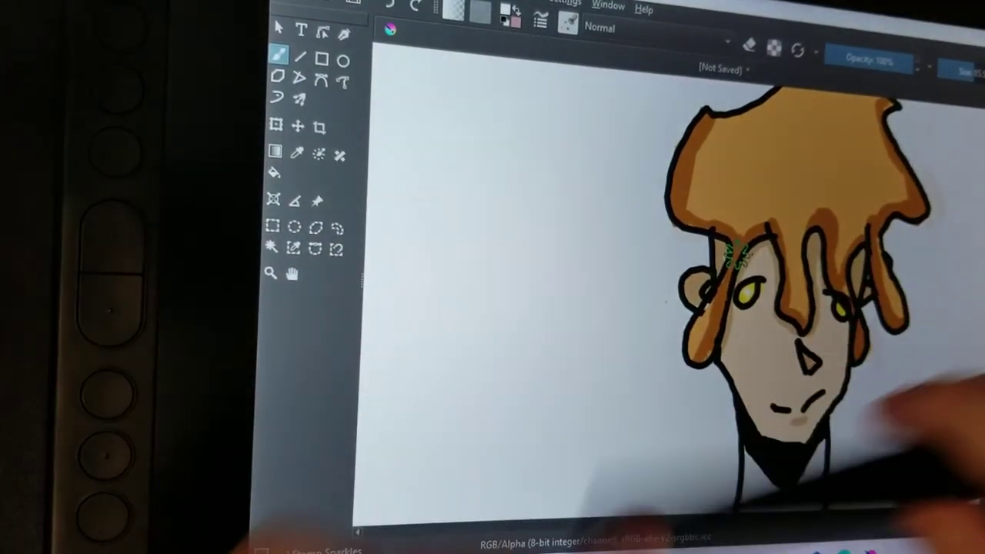
key(slash)
key(minus)
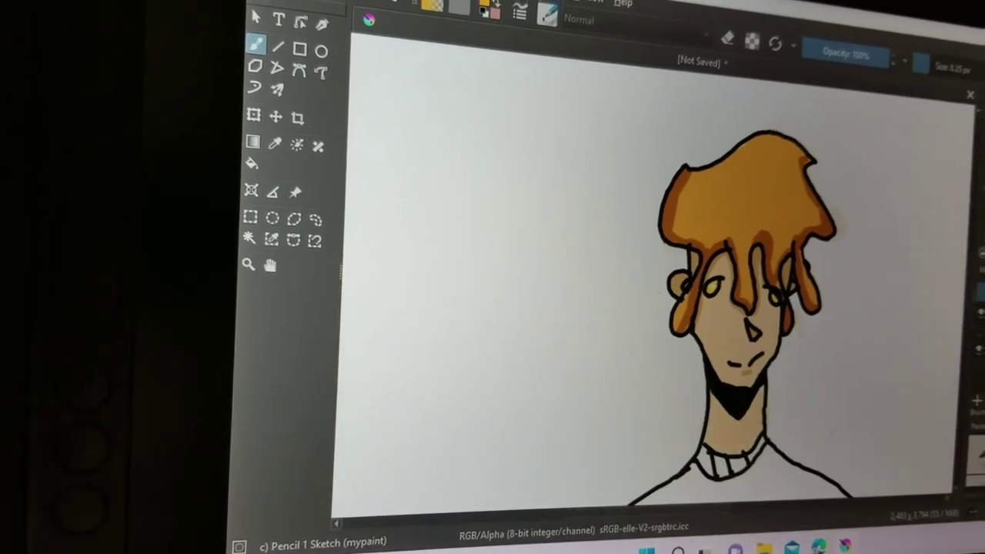
Step: Paint a soft yellow-orange test stroke across the sweater and select the Basic-1 preset
key(minus)
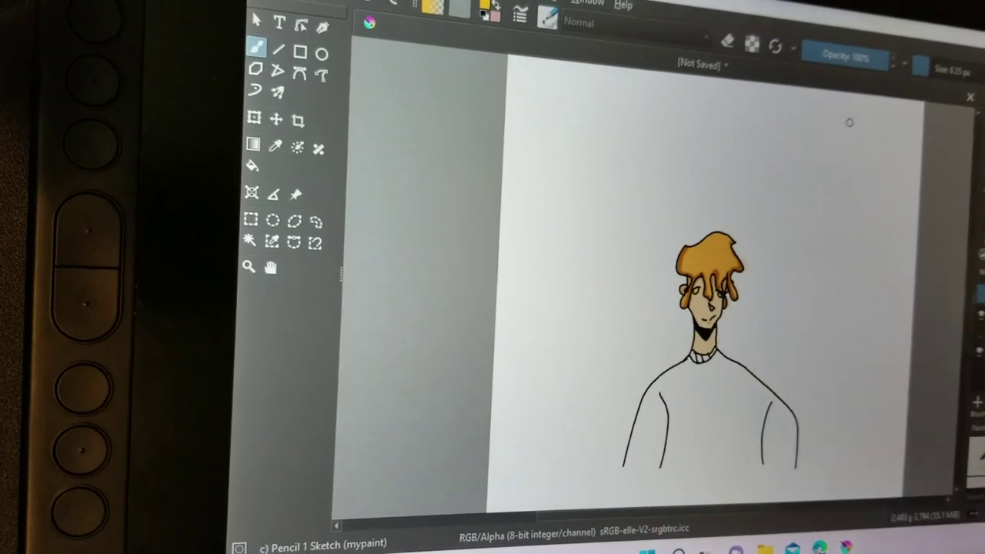
drag(615, 424, 727, 481)
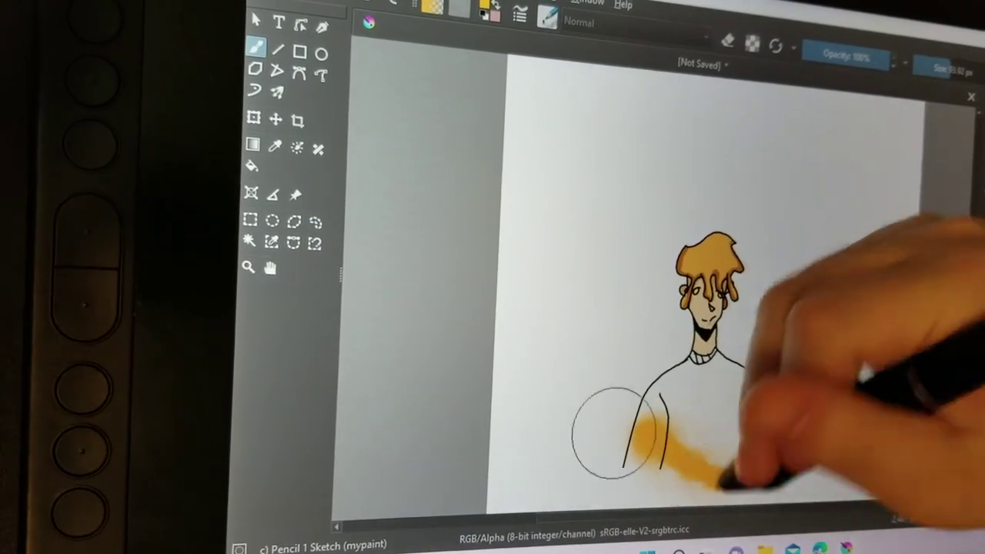
click(551, 17)
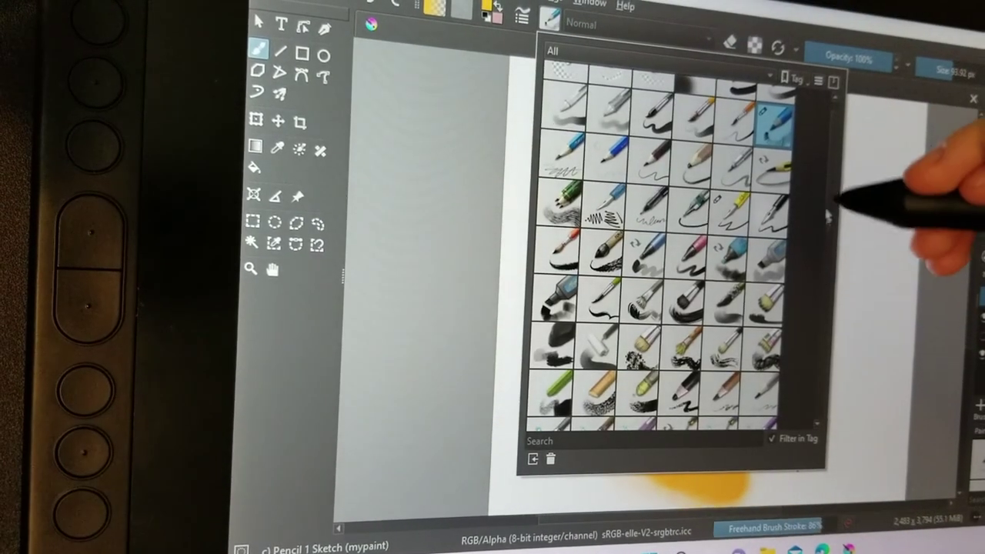
scroll(835, 158, up, 2)
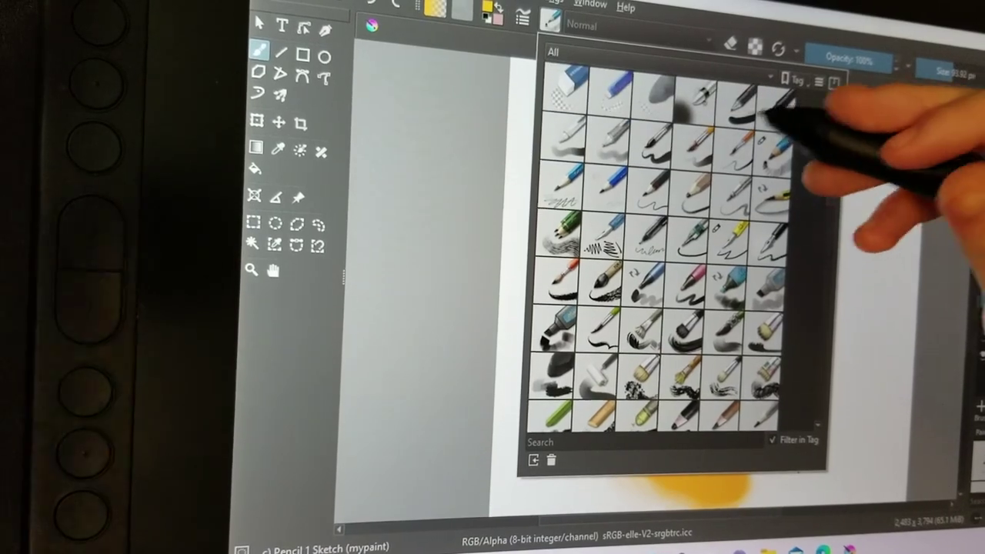
click(739, 100)
click(769, 108)
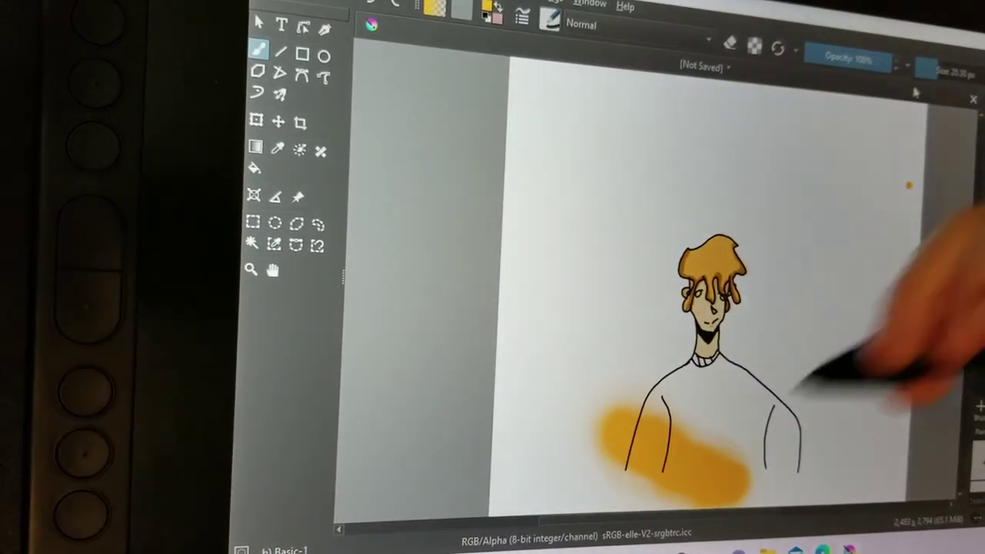
Step: Cover the sweater in yellow, undoing stray strokes around the neck and shoulders
drag(692, 392, 770, 477)
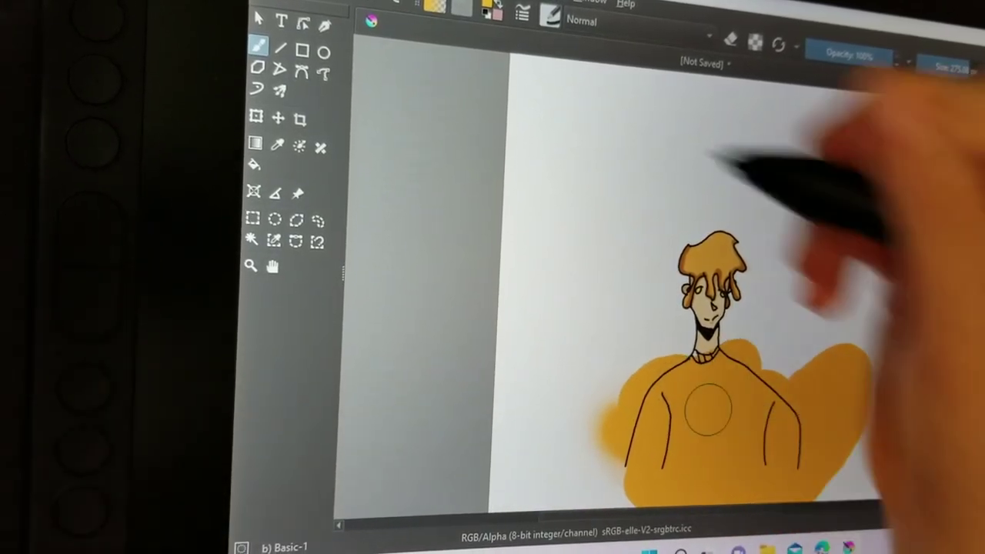
key(ctrl+z)
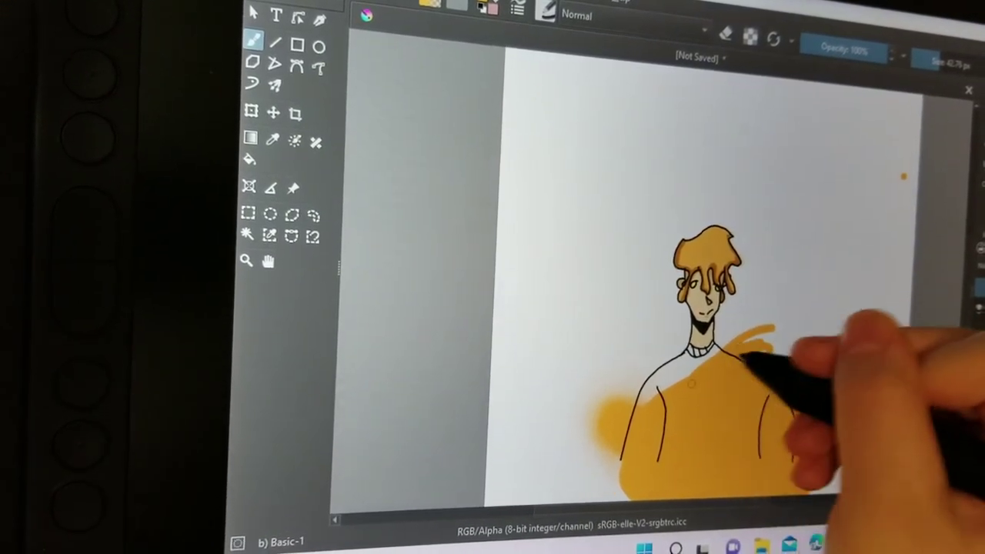
mouse_move(769, 362)
mouse_down()
mouse_move(692, 406)
mouse_move(670, 385)
mouse_move(696, 352)
mouse_up()
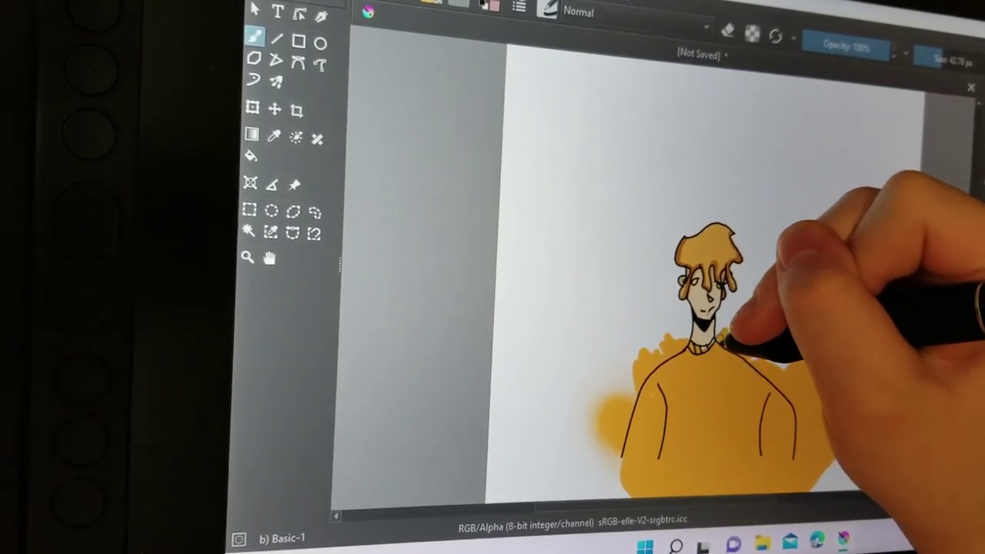
drag(727, 338, 759, 318)
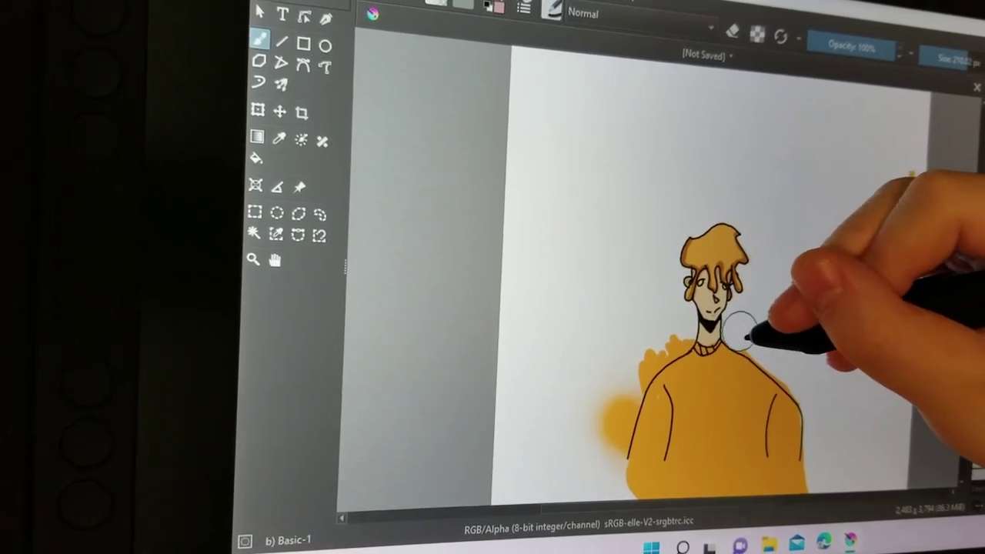
click(374, 6)
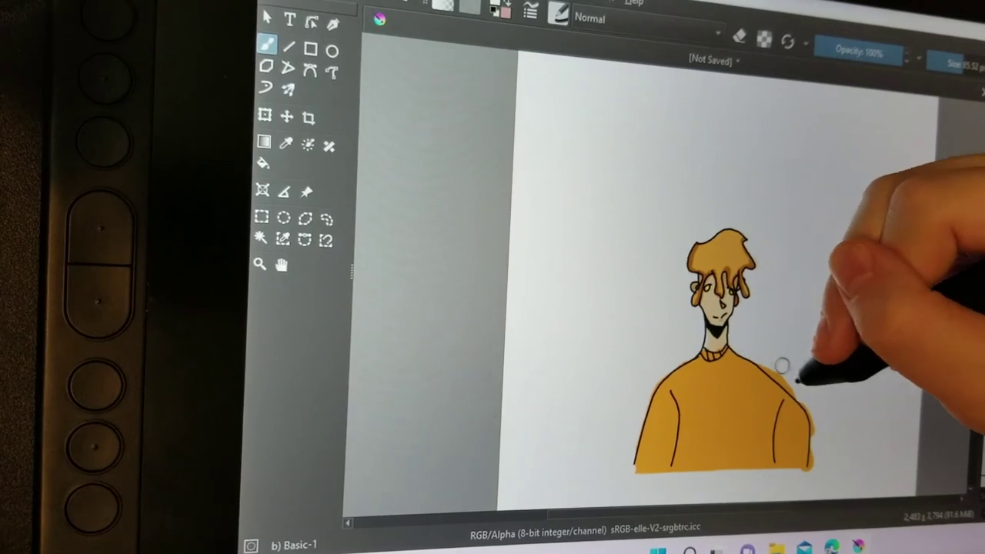
Step: Clean up the yellow paint along both sweater shoulders and the hem, then zoom in to check
drag(780, 382, 800, 397)
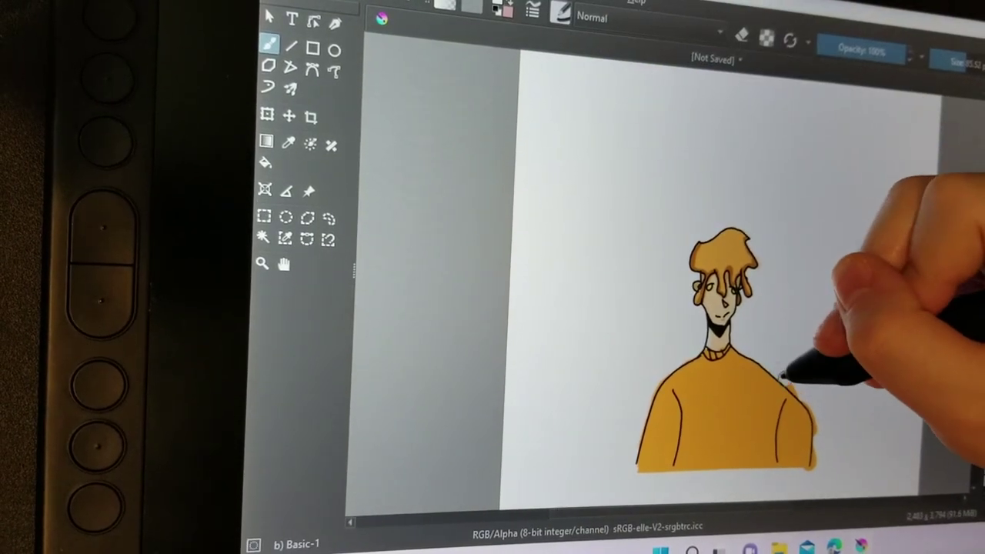
mouse_move(803, 395)
mouse_down()
mouse_move(817, 429)
mouse_move(818, 469)
mouse_up()
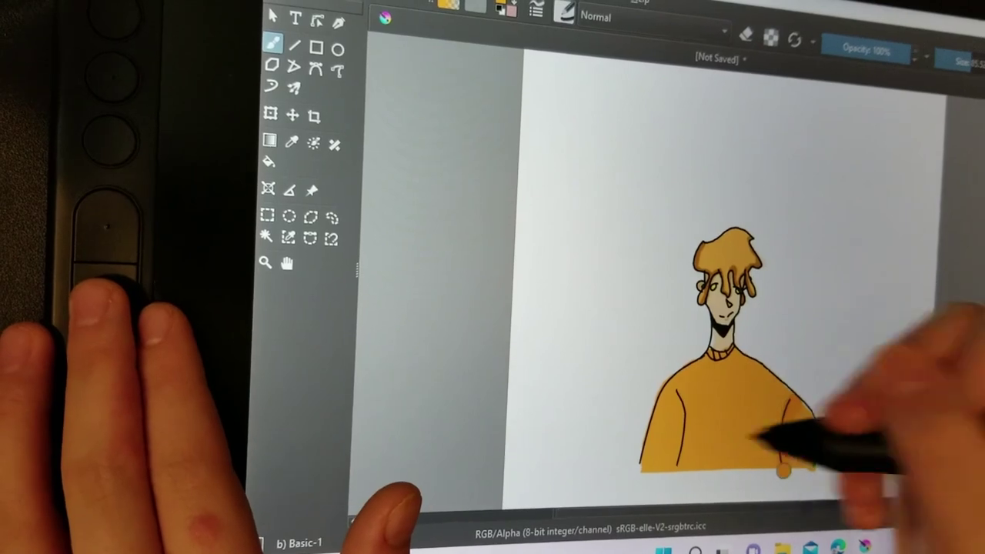
drag(762, 430, 693, 444)
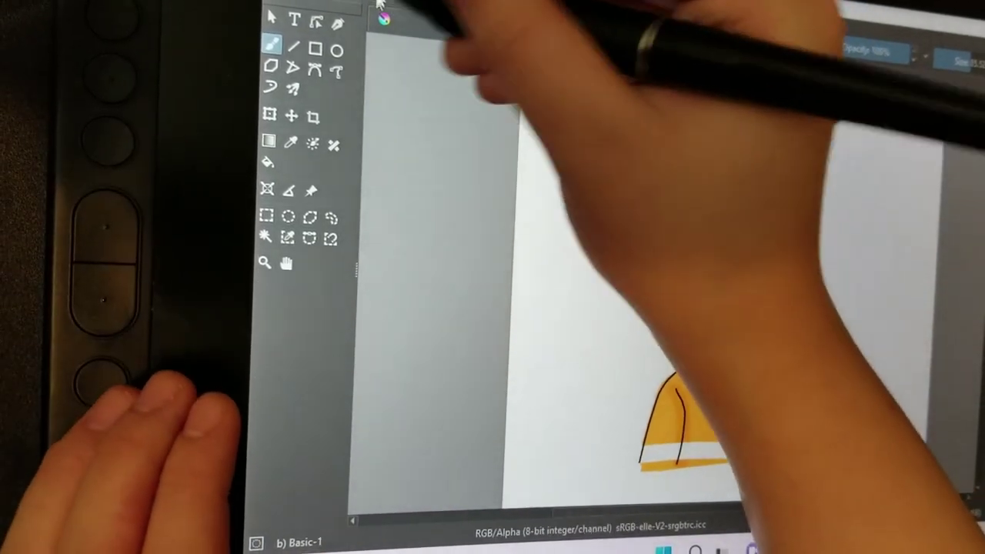
drag(770, 454, 677, 446)
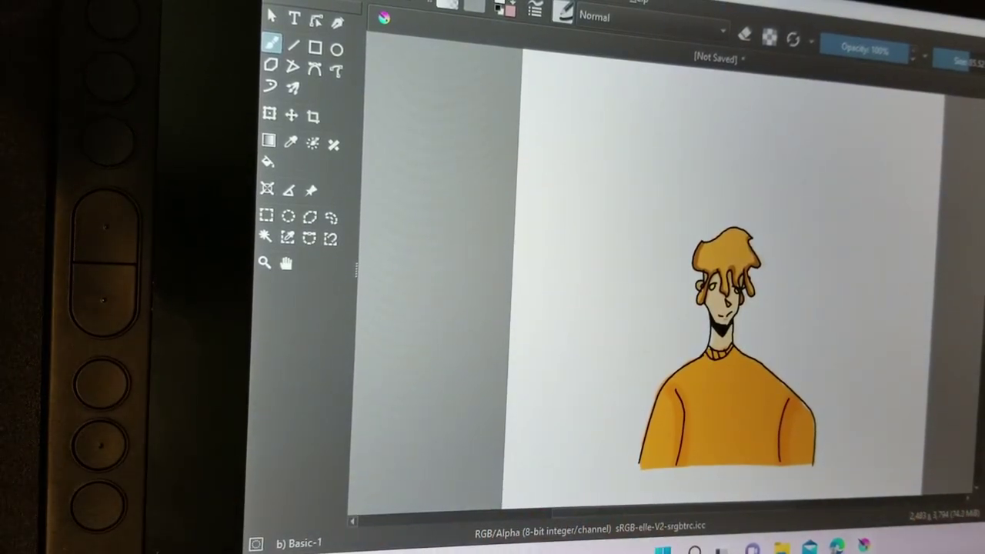
key(plus)
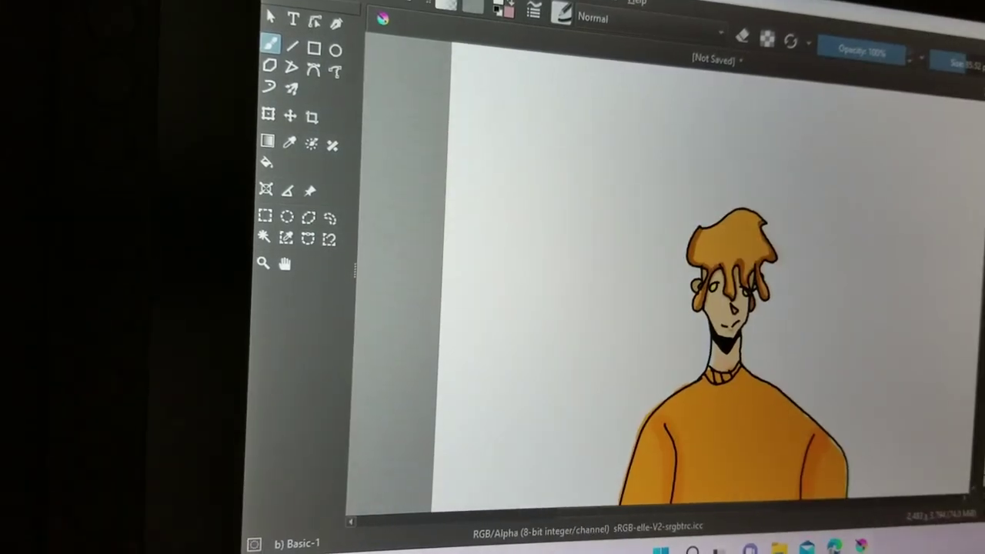